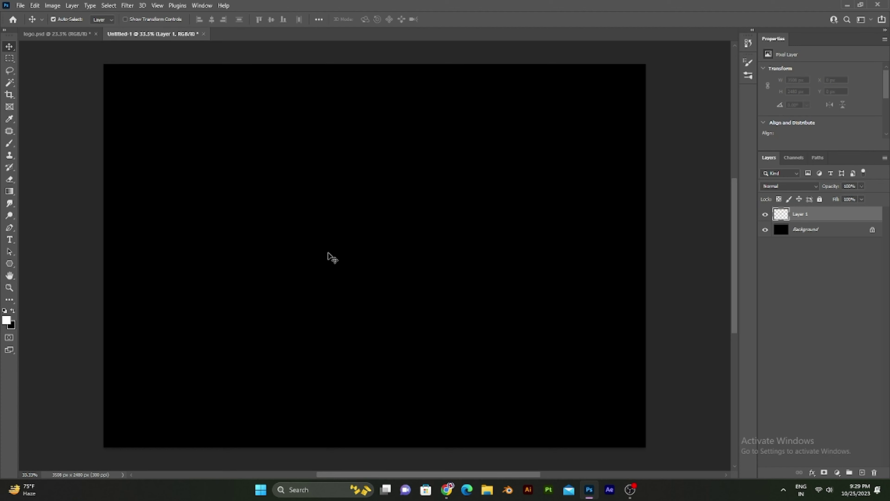
Step: Paint a soft white glow at centre with a 1100 px, 0%-hardness brush at 100% opacity and flow
key("b")
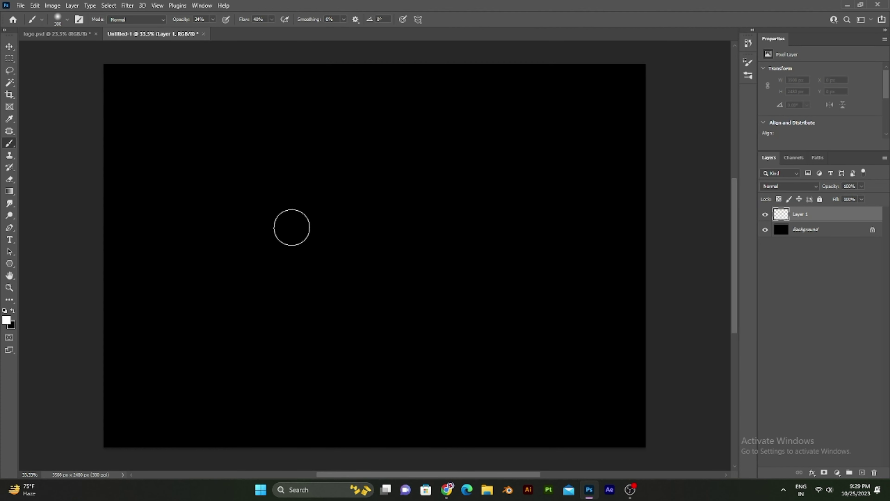
left_click(67, 20)
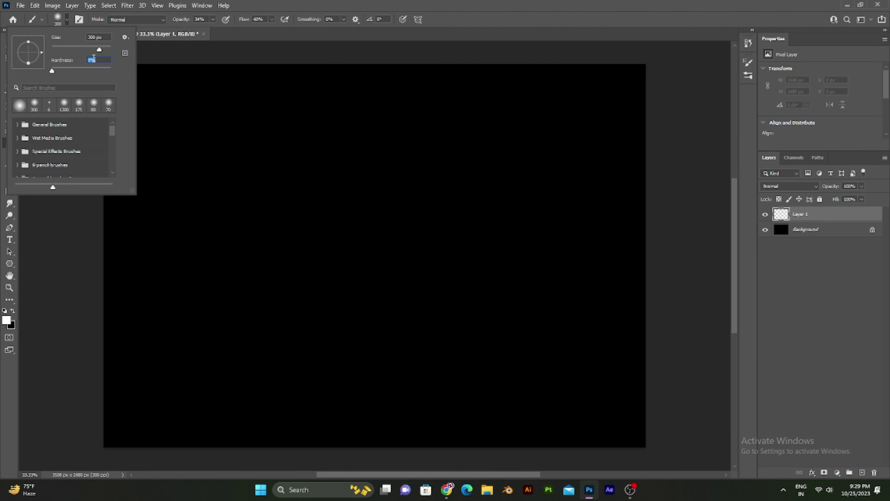
left_click(67, 19)
key("bracketright")
key("bracketright")
key("bracketright")
key("bracketleft")
left_click(367, 250)
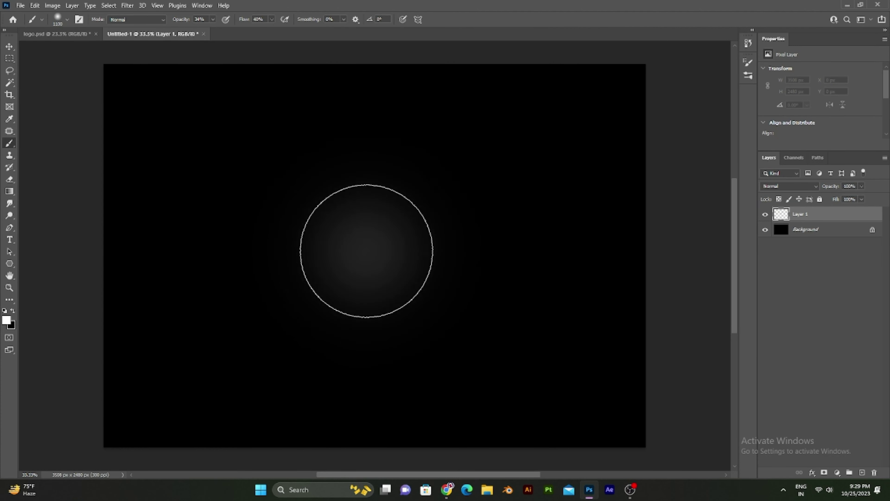
key("ctrl+z")
left_click_drag(272, 19, 363, 47)
left_click(359, 239)
key("ctrl+z")
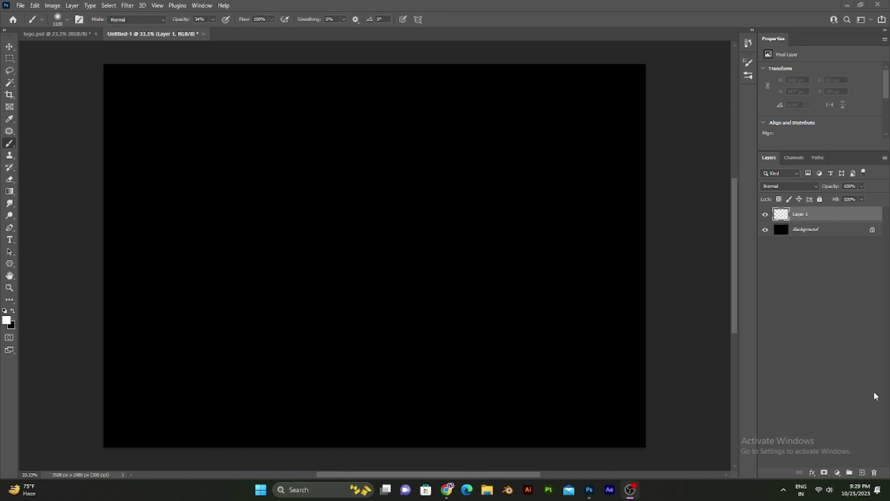
left_click_drag(212, 20, 363, 244)
left_click(363, 243)
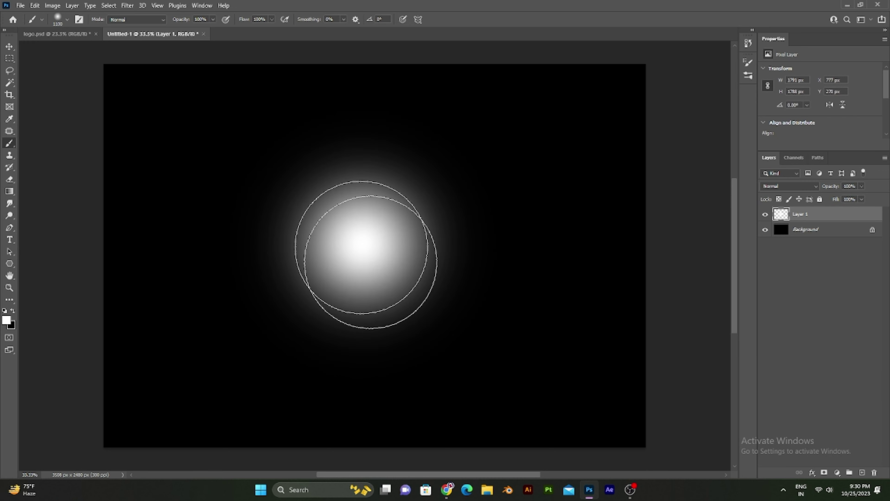
Step: Centre the glow on the canvas, duplicate it and hide the original Layer 1
key("ctrl+a")
key("v")
left_click(211, 19)
left_click(271, 19)
key("ctrl+d")
key("ctrl+j")
left_click(765, 229)
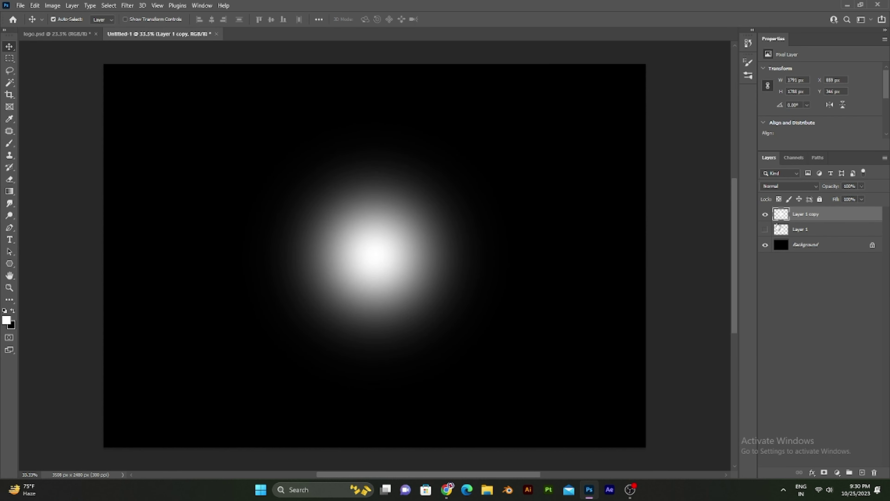
Step: Squash the glow into a thin horizontal streak centred vertically, then enlarge it slightly
key("ctrl+t")
left_click_drag(374, 116, 375, 334)
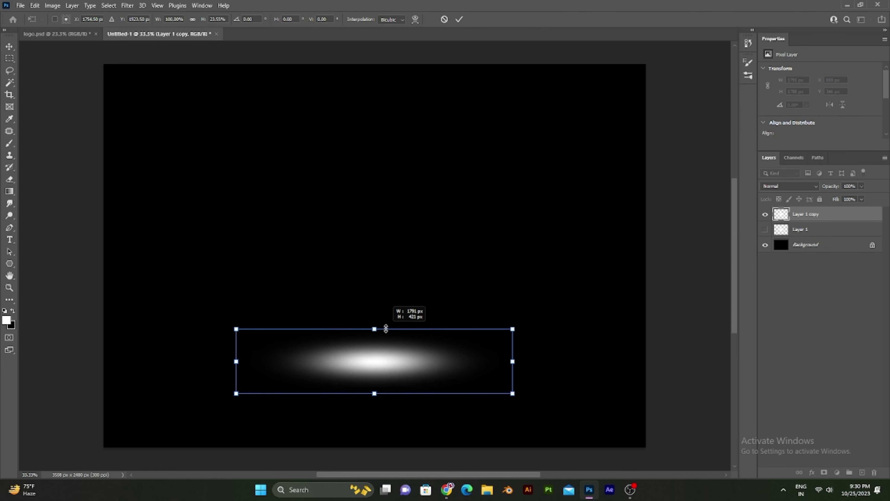
left_click_drag(374, 334, 374, 346)
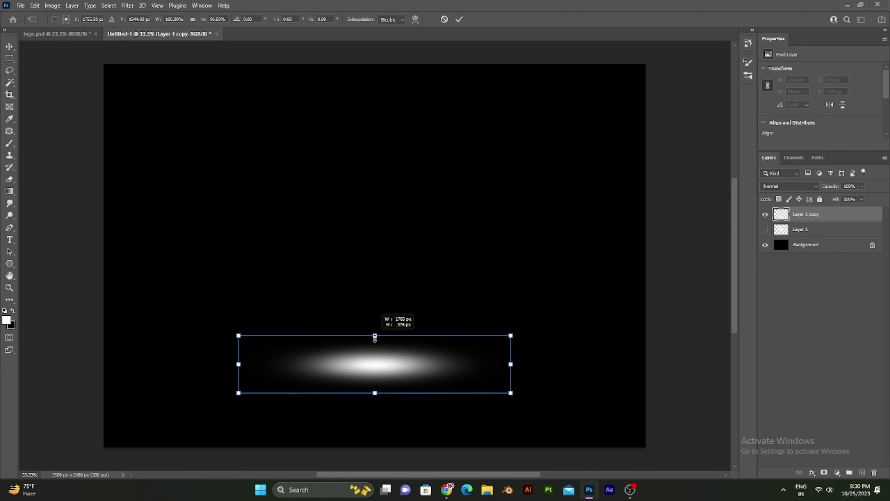
key("Return")
key("ctrl+a")
left_click(271, 19)
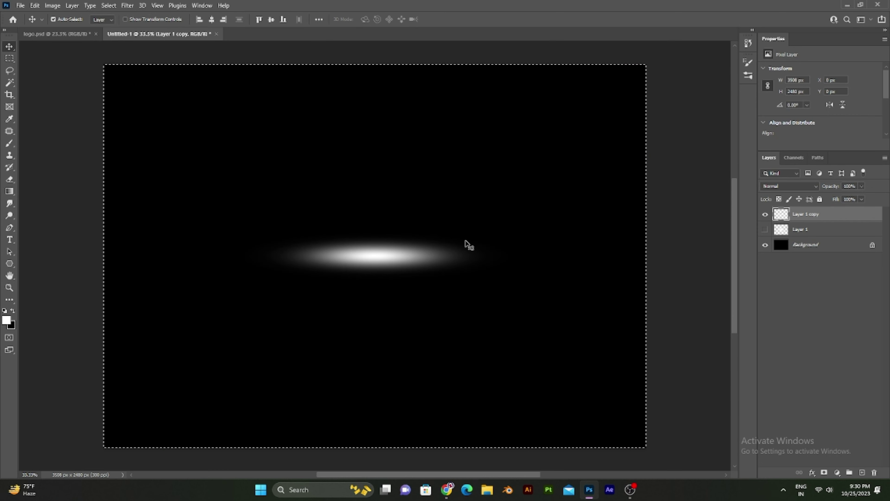
key("ctrl+t")
left_click_drag(476, 273, 522, 283)
key("Return")
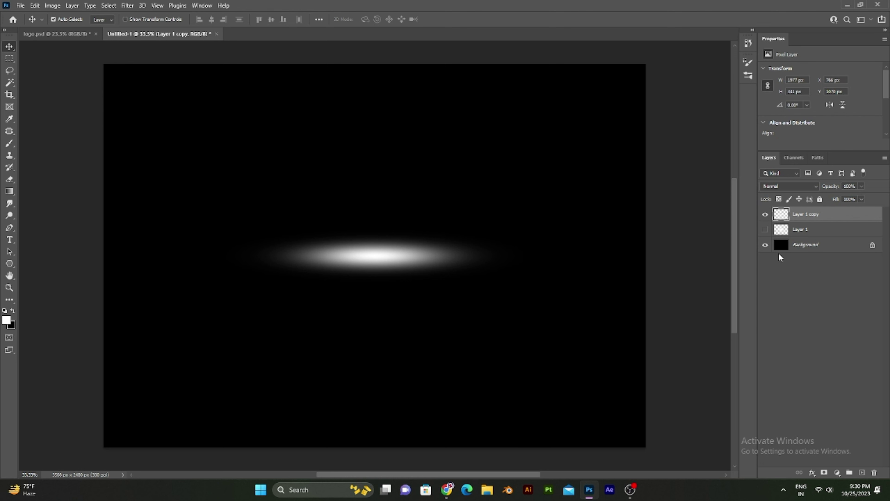
Step: Duplicate the streak into copies, hide copies 2–6, and select Layer 1 copy
key("ctrl+j")
key("ctrl+j")
key("ctrl+j")
key("ctrl+j")
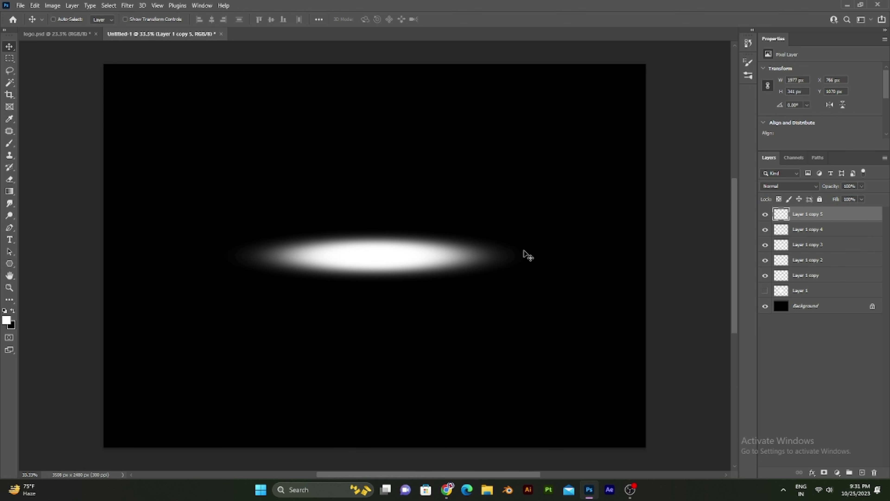
key("ctrl+j")
left_click_drag(765, 214, 765, 275)
left_click(806, 290)
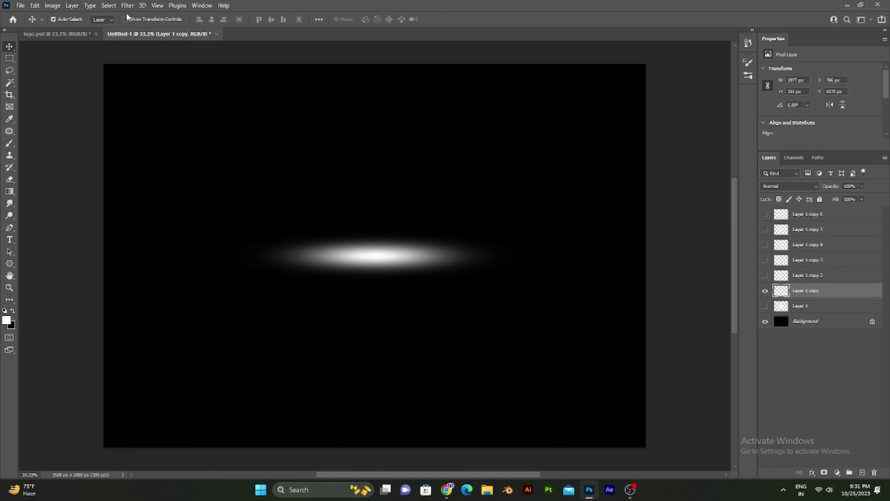
Step: Apply a randomized Wave distortion with amplitude raised to 97–168 to Layer 1 copy's streak
left_click(127, 5)
mouse_move(141, 147)
left_click(263, 203)
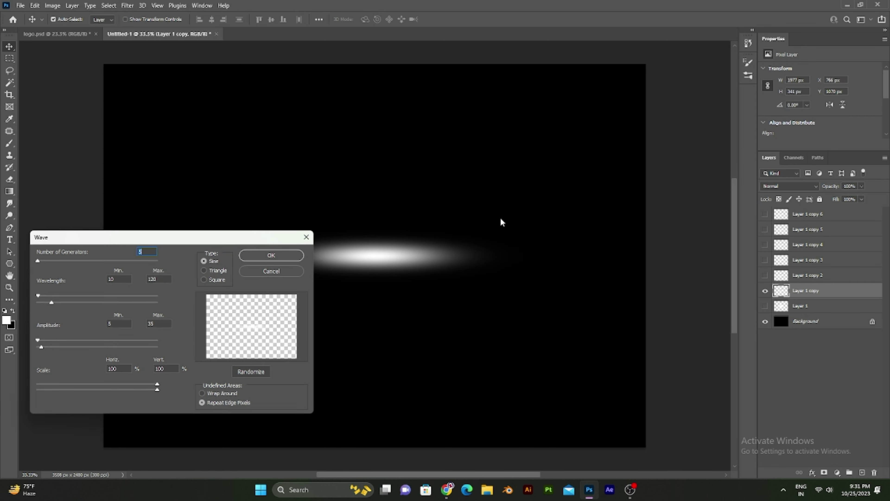
left_click(238, 314)
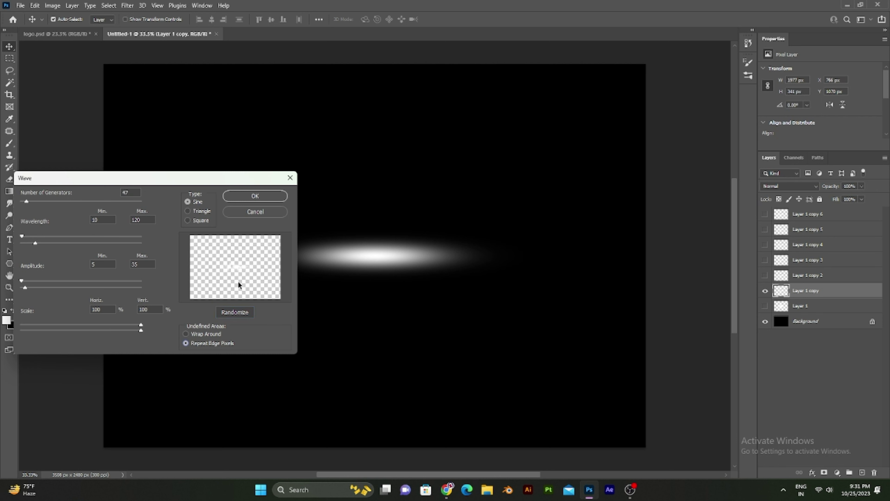
mouse_move(195, 182)
left_mouse_down()
mouse_move(372, 182)
mouse_move(283, 180)
left_mouse_up()
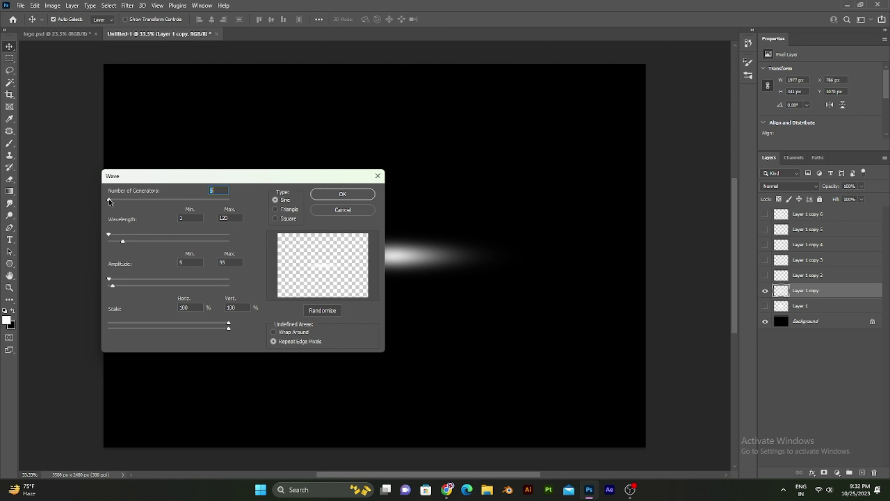
left_click_drag(113, 280, 120, 277)
left_click(341, 195)
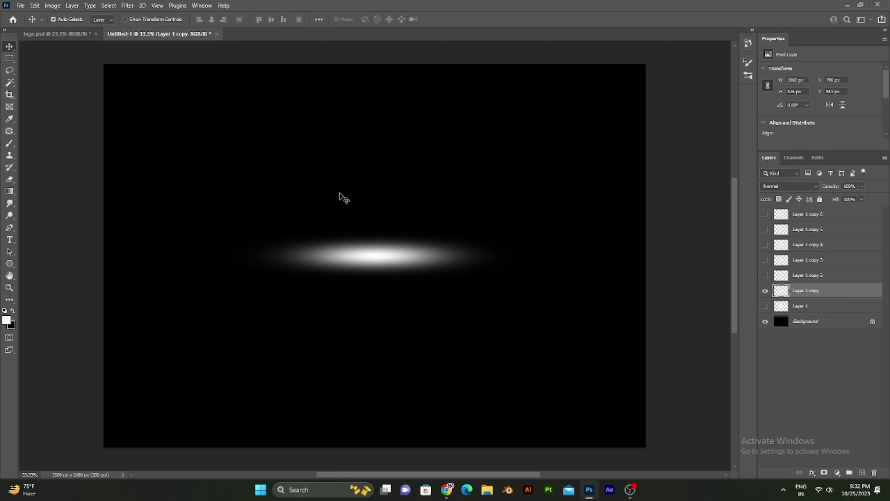
Step: Twirl the wavy streak with a stronger angle into a swirl, then show Layer 1 copy 2
left_click(127, 5)
left_click(267, 195)
left_click_drag(443, 108, 655, 138)
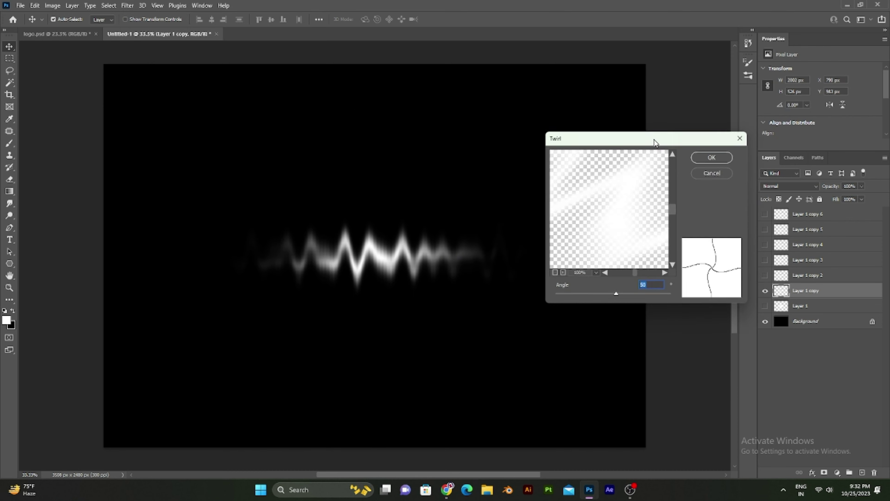
left_click(555, 273)
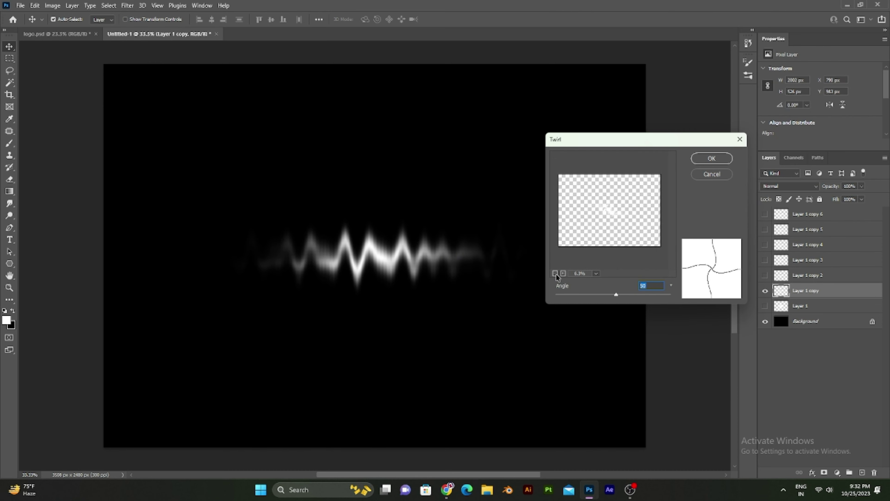
left_click_drag(617, 295, 622, 296)
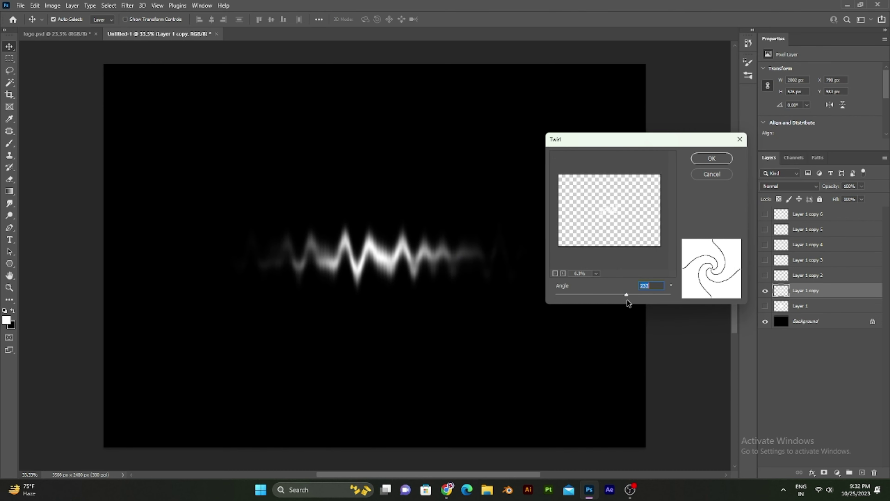
key("Return")
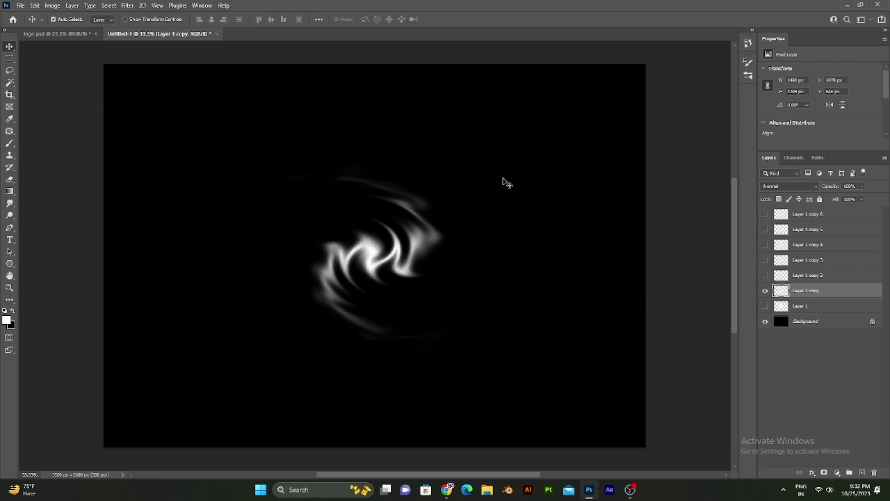
left_click(765, 275, "alt")
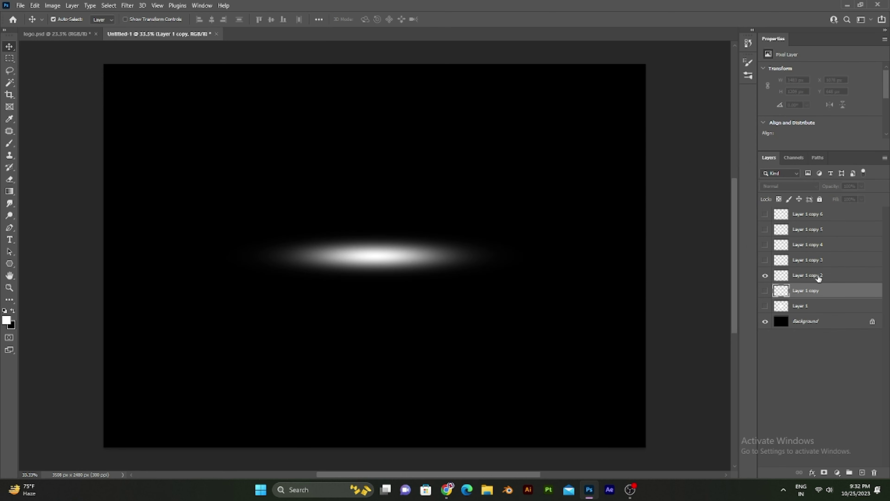
Step: Try a Wave distortion on Layer 1 copy 2 with amplitude 270–345, then undo it
left_click(806, 275)
left_click(128, 5)
left_click(277, 203)
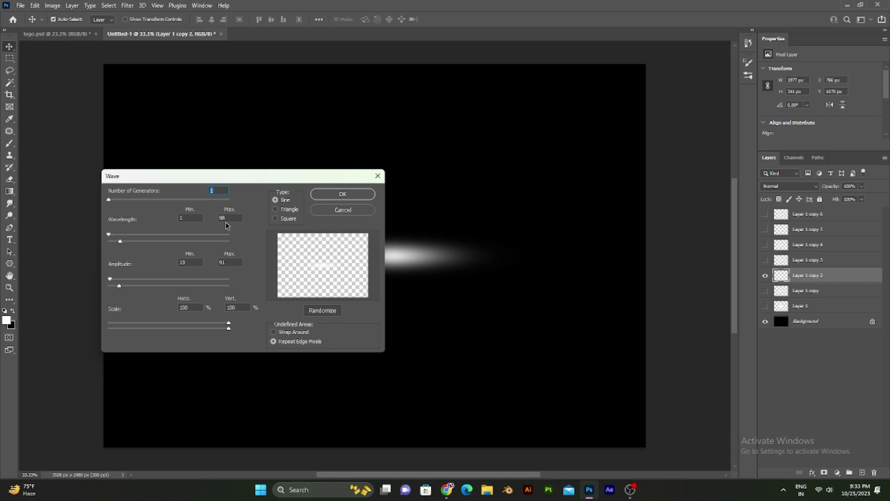
left_click_drag(110, 279, 140, 281)
mouse_move(143, 285)
left_mouse_down()
mouse_move(213, 285)
mouse_move(115, 283)
mouse_move(150, 286)
left_mouse_up()
left_click(321, 195)
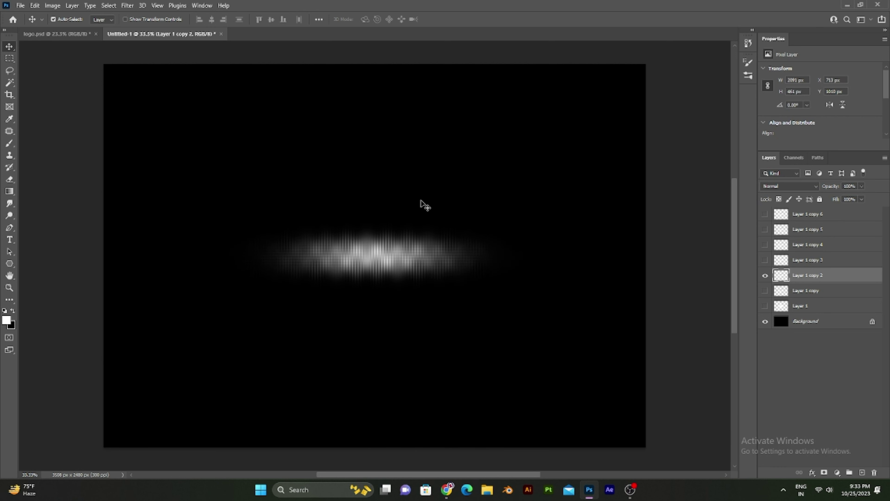
key("ctrl+z")
Step: Apply a Wave with 117 generators and wavelength 47–106 to the streak
left_click(128, 5)
mouse_move(137, 141)
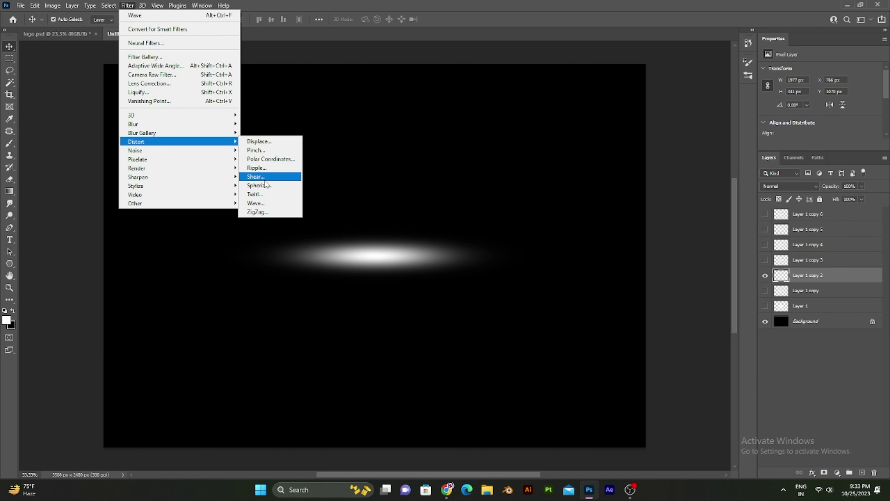
left_click(262, 203)
left_click_drag(253, 181, 204, 172)
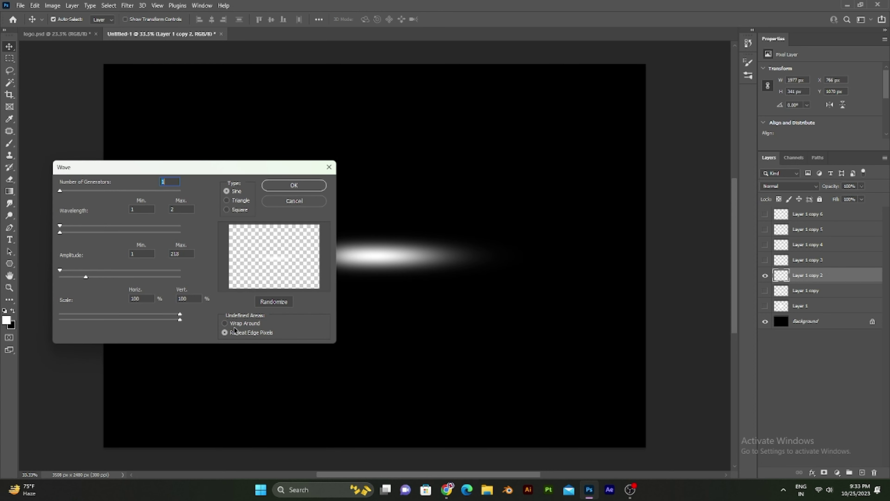
left_click_drag(61, 232, 72, 232)
left_click_drag(60, 226, 65, 227)
left_click_drag(60, 190, 74, 191)
left_click(288, 187)
Step: Twirl the wave with a strongly negative angle, then hide Layer 1 copy 2
left_click(127, 5)
mouse_move(137, 141)
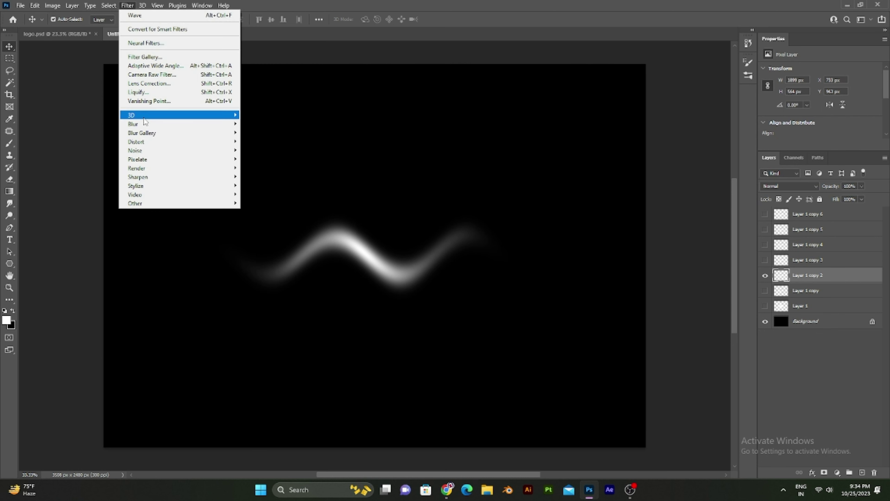
left_click(280, 193)
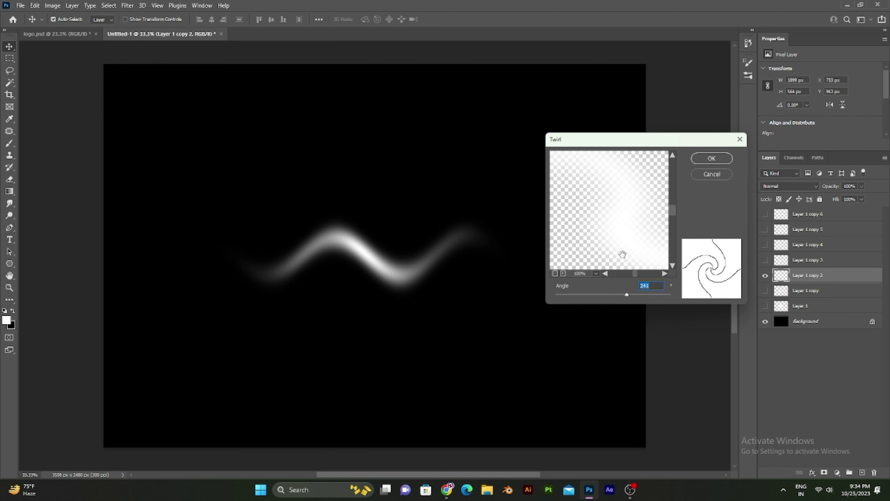
left_click(555, 273)
left_click(554, 273)
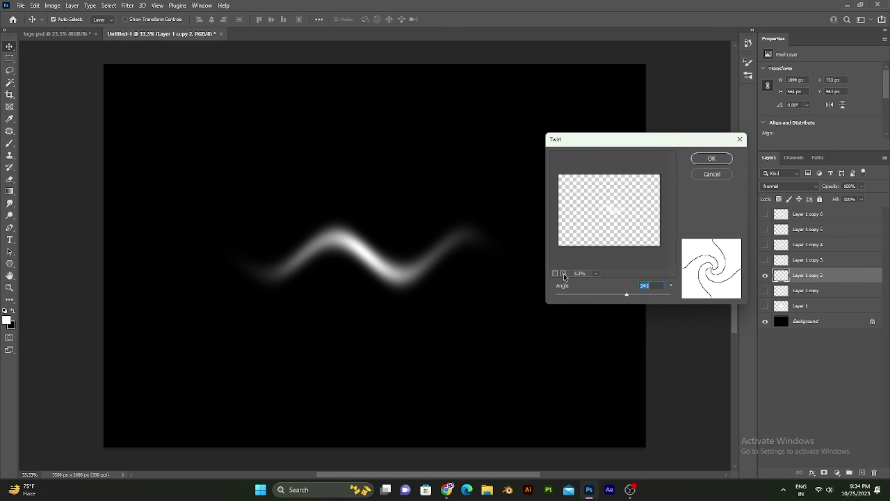
left_click_drag(628, 295, 558, 293)
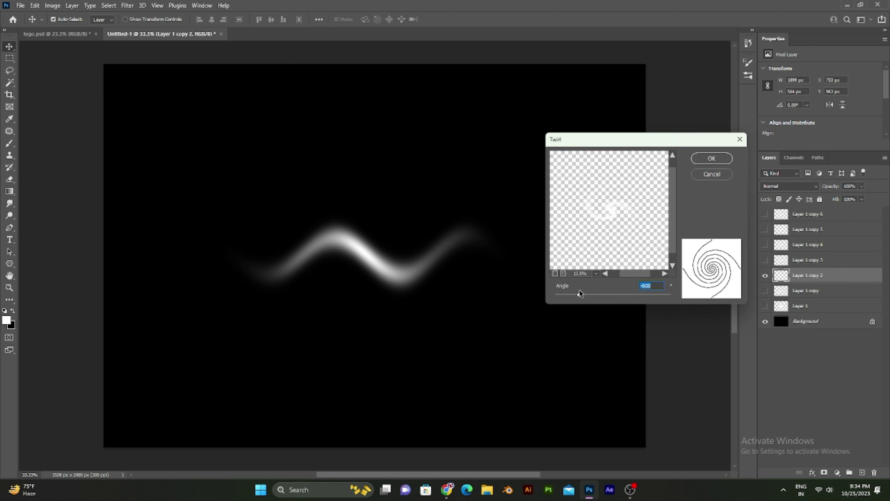
left_click_drag(557, 293, 636, 293)
key("Return")
left_click(794, 288)
left_click(765, 275)
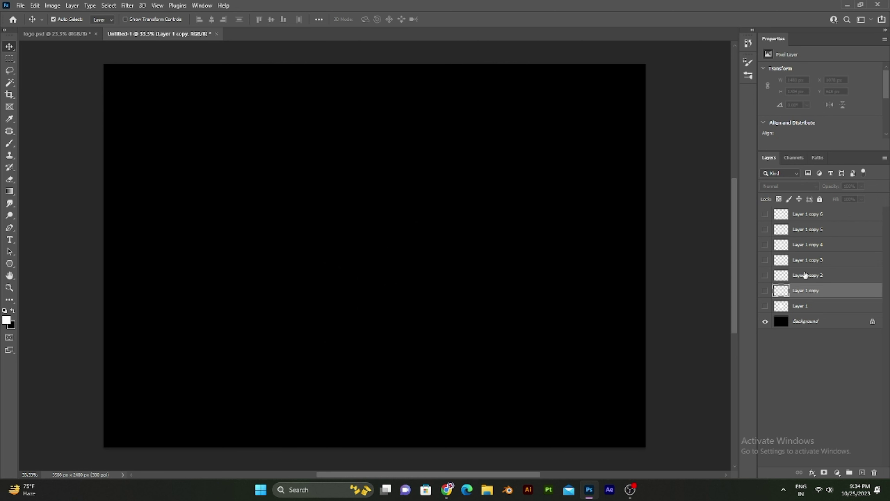
Step: Show Layer 1 copy 3 and wave its streak with lower max amplitude and higher min wavelength
left_click(765, 260)
left_click(806, 260)
left_click(127, 5)
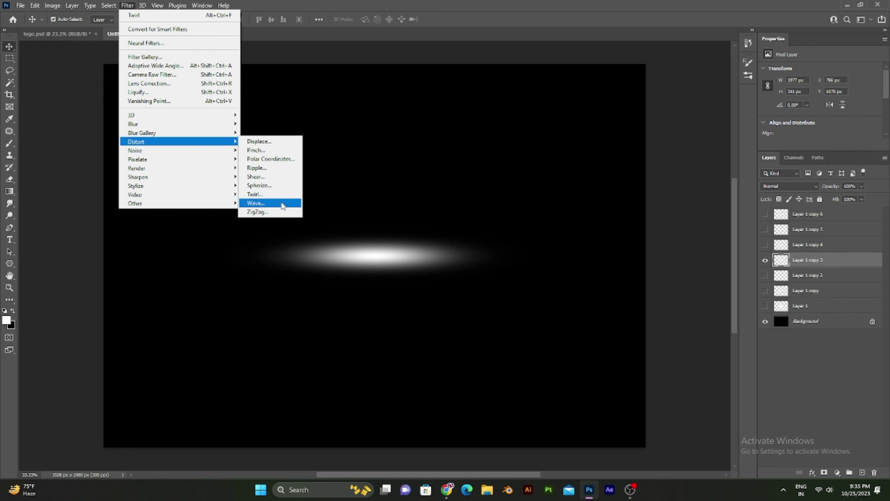
mouse_move(136, 142)
left_click(286, 202)
left_click_drag(250, 171, 254, 193)
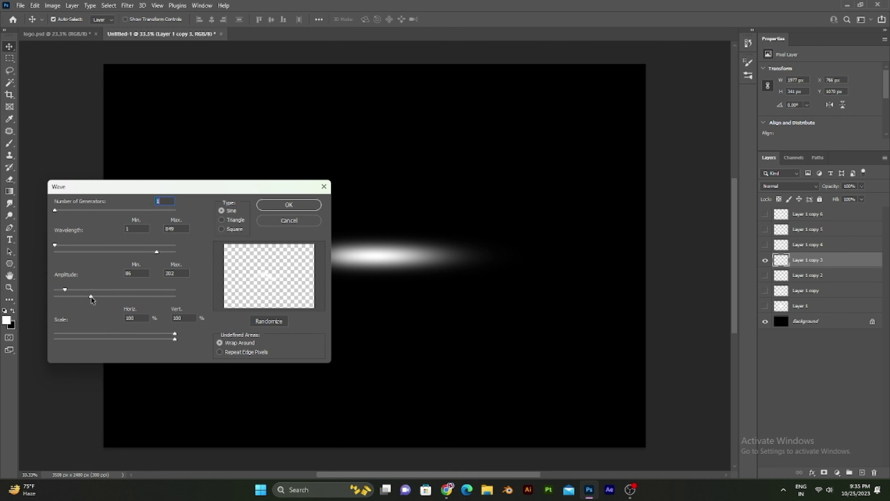
left_click_drag(175, 301, 144, 302)
left_click_drag(55, 245, 68, 246)
left_click(277, 205)
Step: Twirl the wave with a lower angle, then hide Layer 1 copy 3
left_click(128, 5)
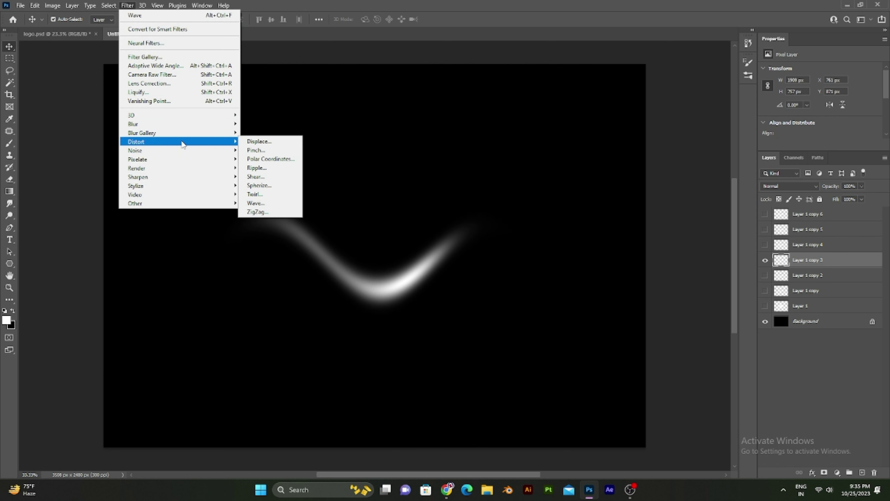
left_click(254, 194)
left_click_drag(636, 297, 581, 295)
left_click(712, 158)
left_click(765, 260)
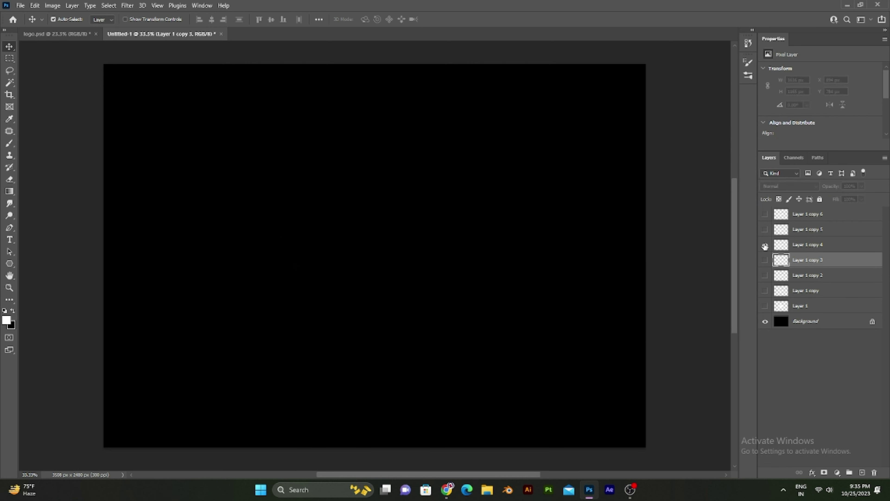
Step: Show Layer 1 copy 4 and apply a Wave with shorter wavelength and higher minimum amplitude
left_click(765, 244)
left_click(806, 245)
left_click(127, 5)
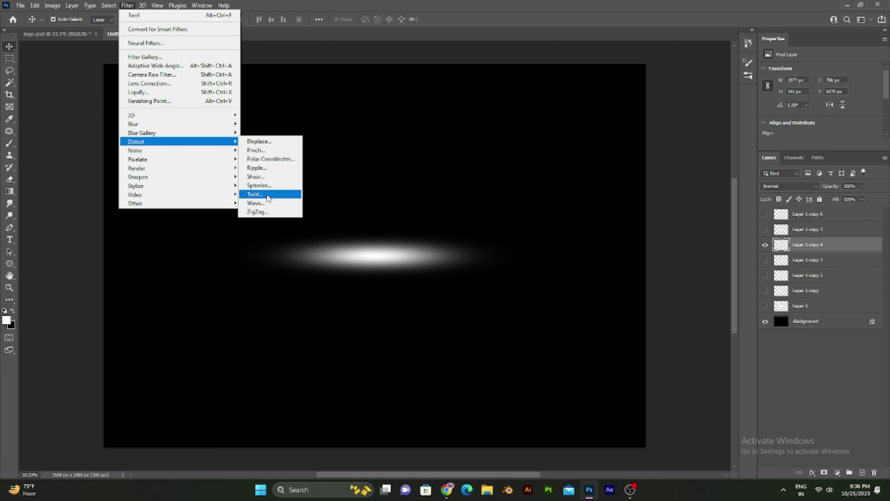
left_click(263, 203)
left_click_drag(156, 252, 105, 252)
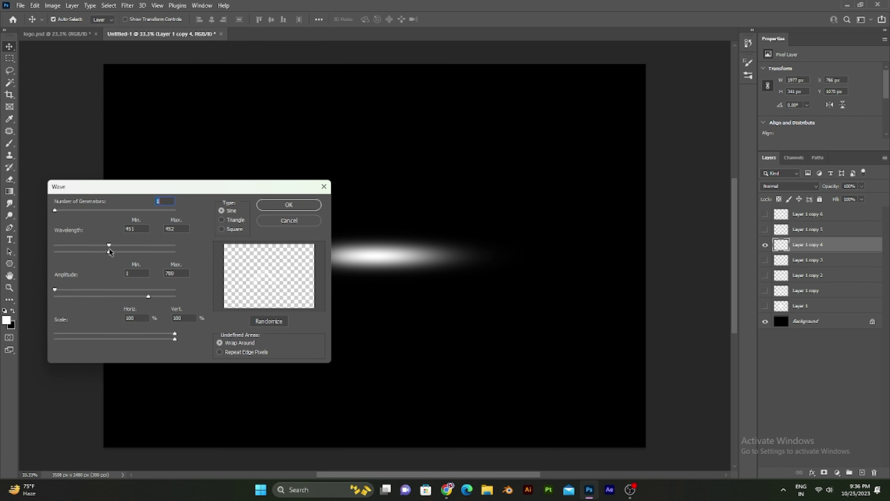
left_click_drag(86, 292, 113, 295)
left_click(283, 206)
Step: Twirl the tighter wave at a set angle, then hide Layer 1 copy 4
left_click(127, 6)
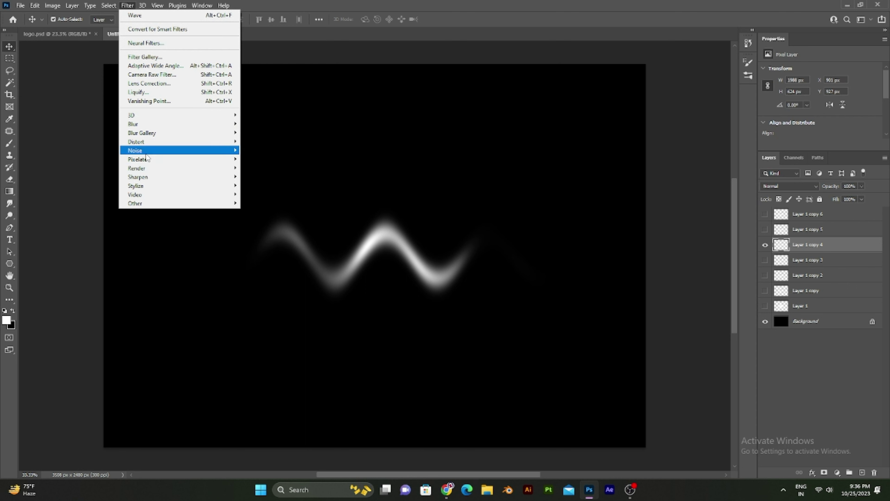
left_click(255, 194)
left_click_drag(593, 294, 649, 300)
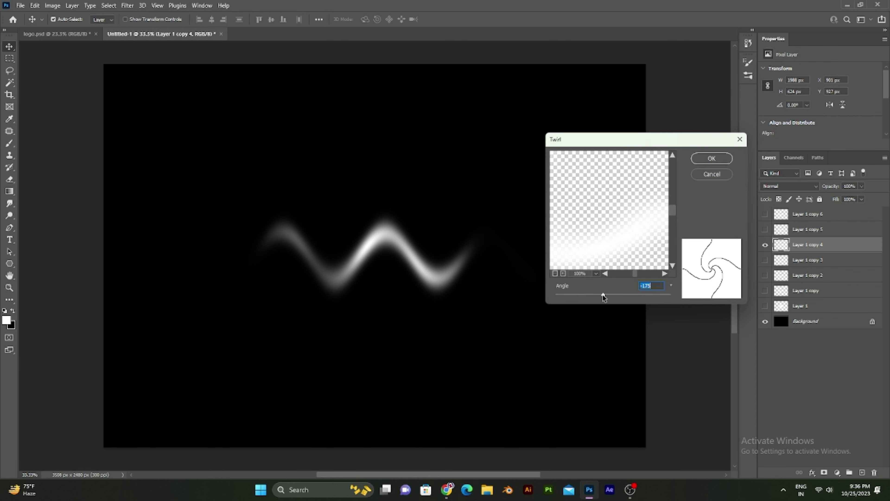
left_click(711, 159)
left_click(765, 244)
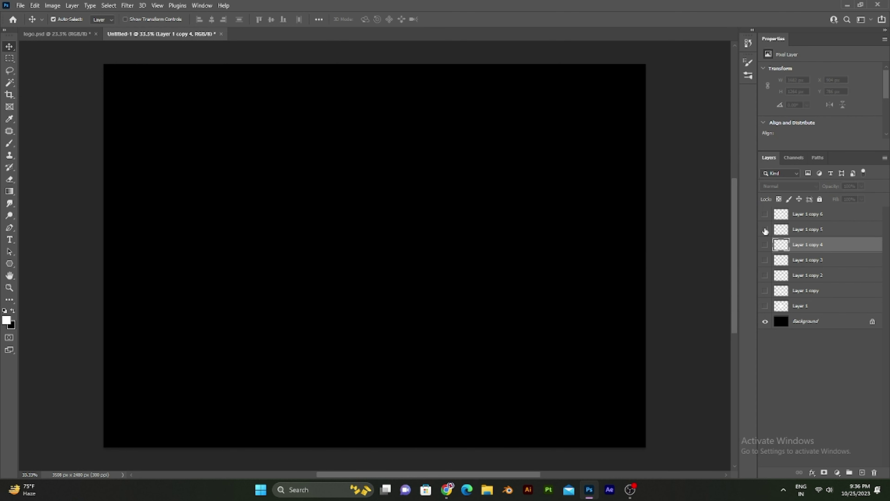
Step: Show Layer 1 copy 5 and apply a Wave distortion to its streak
left_click(765, 229)
left_click(808, 229)
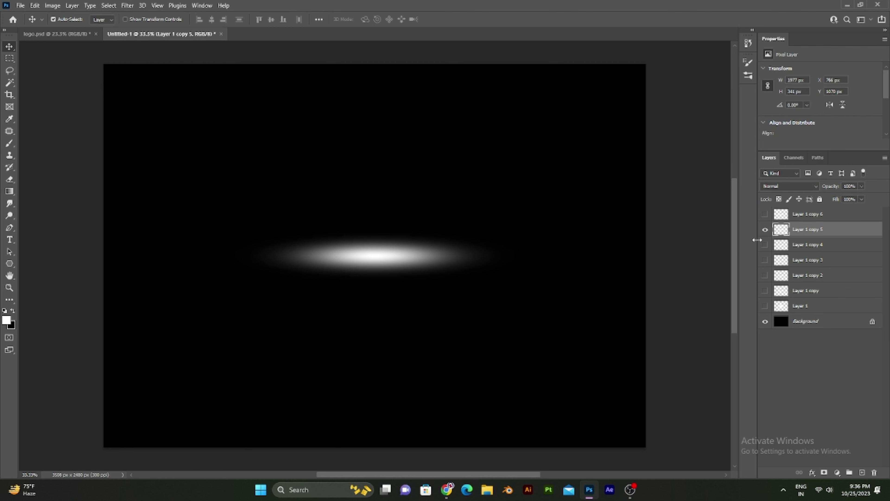
left_click(127, 5)
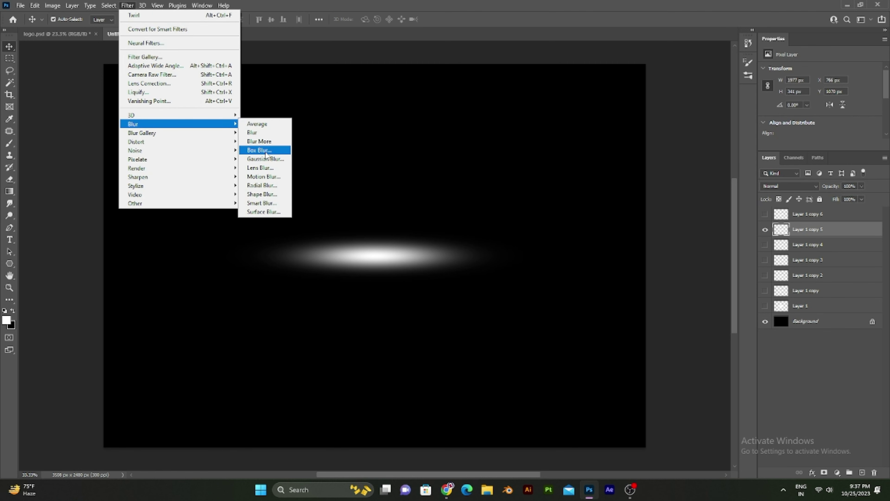
mouse_move(137, 141)
left_click(266, 203)
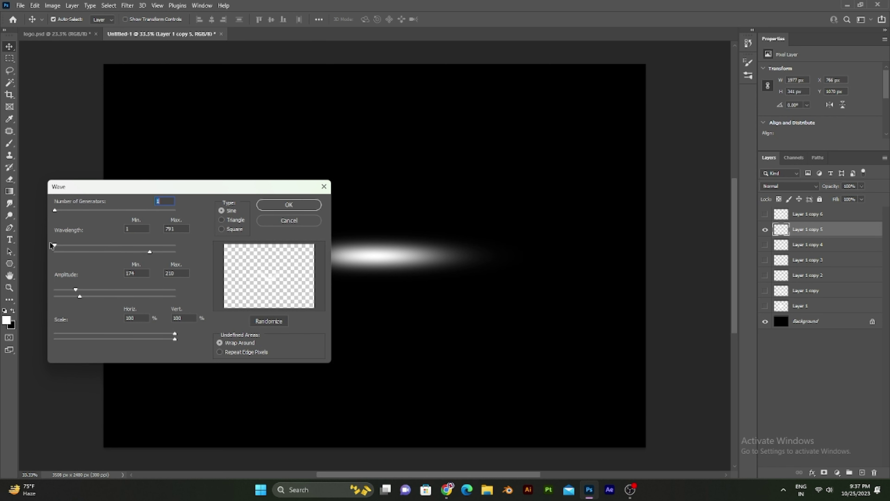
left_click(271, 206)
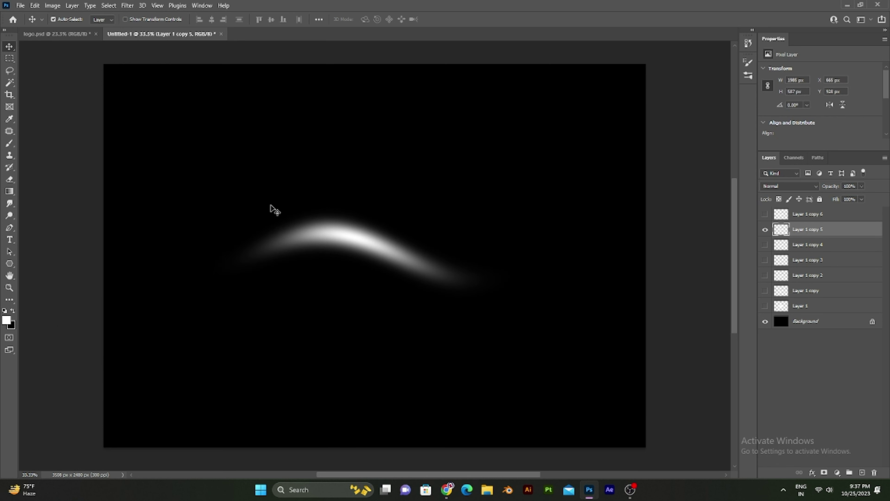
Step: Twirl it into a spiral at a 640° angle, hide copy 5, and show Layer 1 copy 6
left_click(127, 6)
left_click(270, 195)
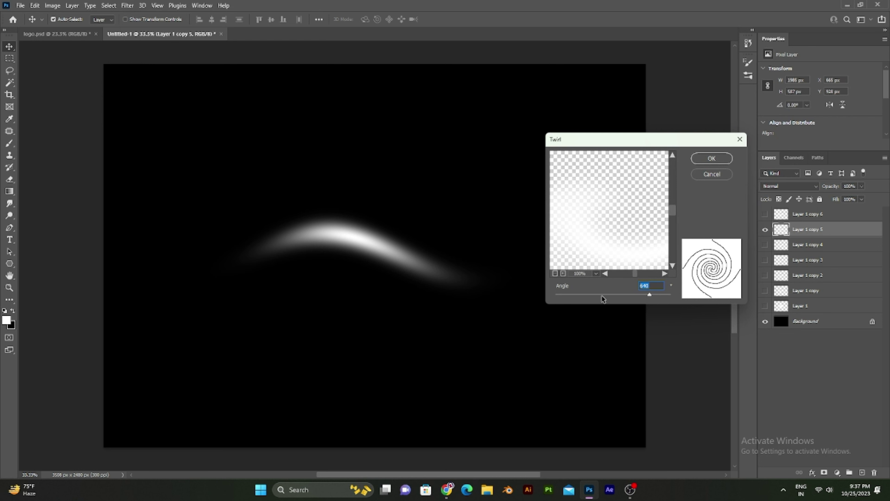
left_click(711, 158)
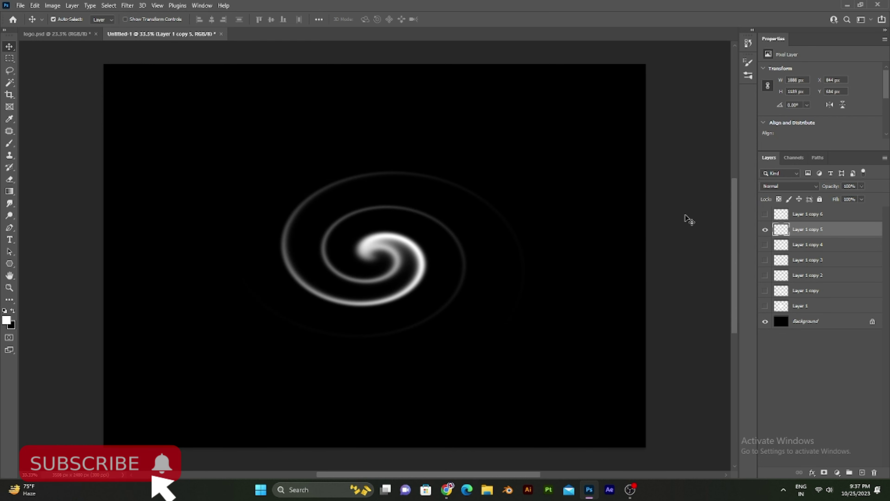
left_click(765, 229)
left_click(765, 214)
left_click(127, 5)
left_click(268, 203)
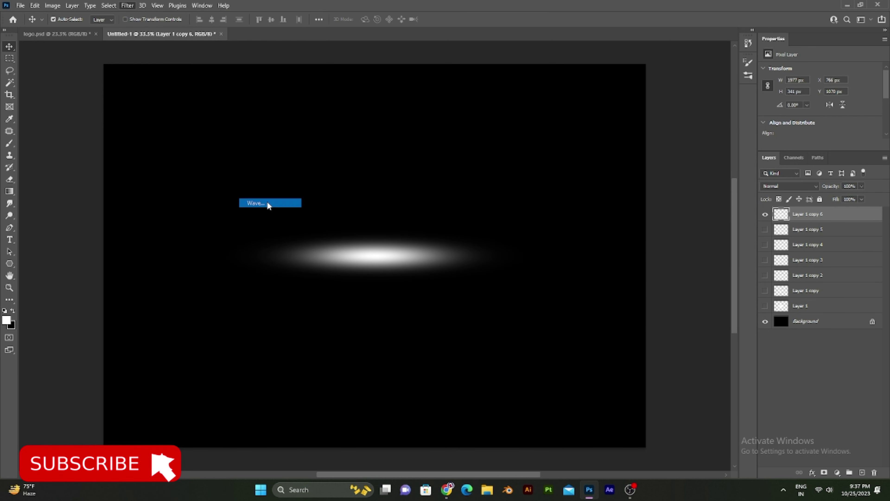
Step: Apply a shorter-wavelength Wave to Layer 1 copy 6, then try a Twirl and undo it
left_click_drag(97, 253, 101, 254)
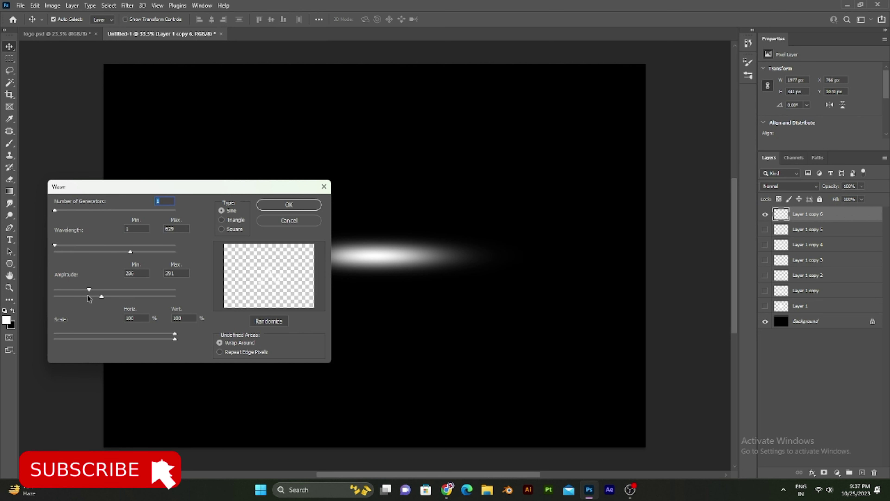
left_click(289, 205)
left_click(127, 5)
left_click(268, 192)
mouse_move(581, 296)
left_mouse_down()
mouse_move(612, 297)
mouse_move(579, 295)
left_mouse_up()
key("Return")
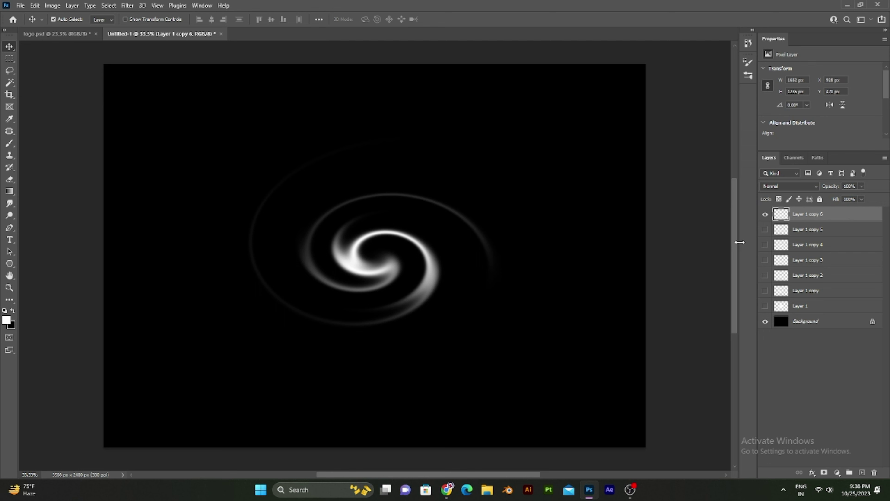
key("ctrl+z")
Step: Reapply Twirl to turn the copy 6 wave into a spiral, toggling its visibility to check
left_click(128, 5)
mouse_move(136, 141)
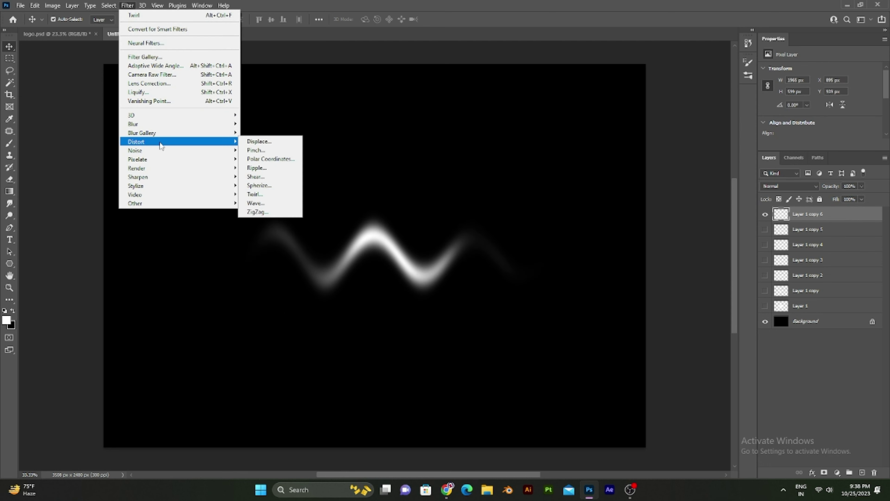
left_click(266, 196)
left_click(708, 159)
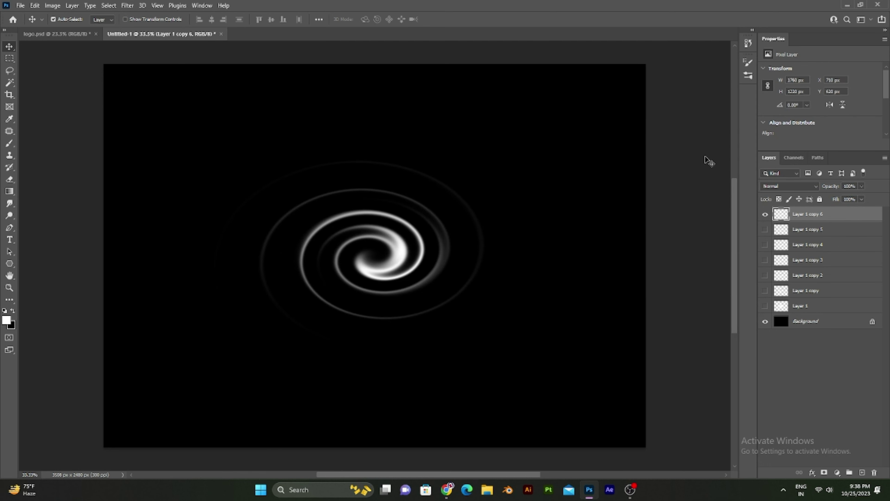
left_click(766, 215)
left_click(766, 214)
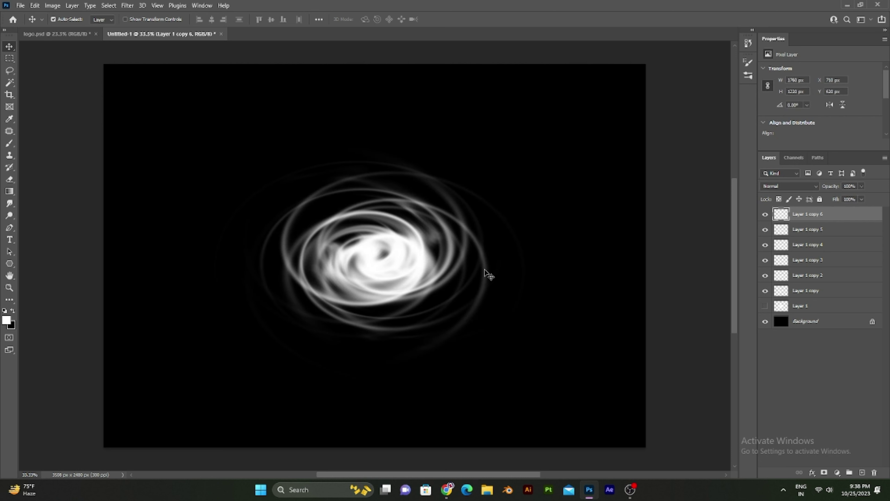
Step: Make all spiral copies and Layer 1 visible, then group the spiral copy layers into Group 1
double_click(765, 291)
left_click(765, 214)
left_click(803, 290)
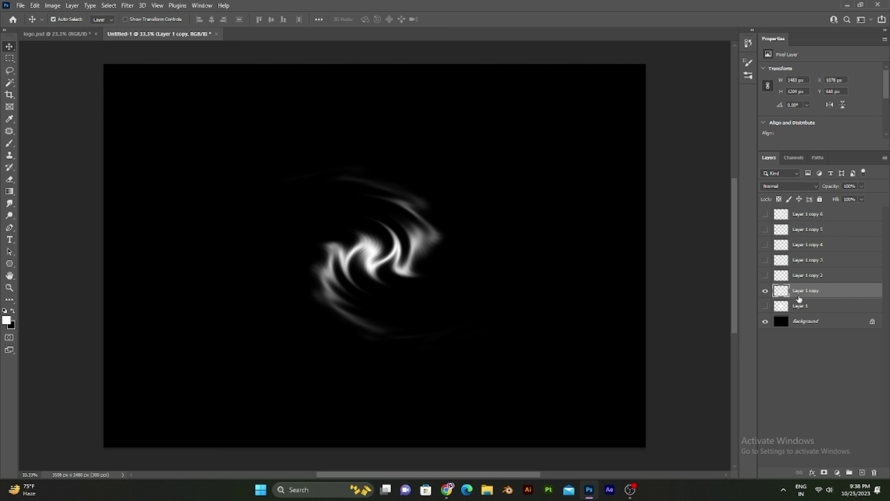
left_click_drag(765, 275, 765, 214)
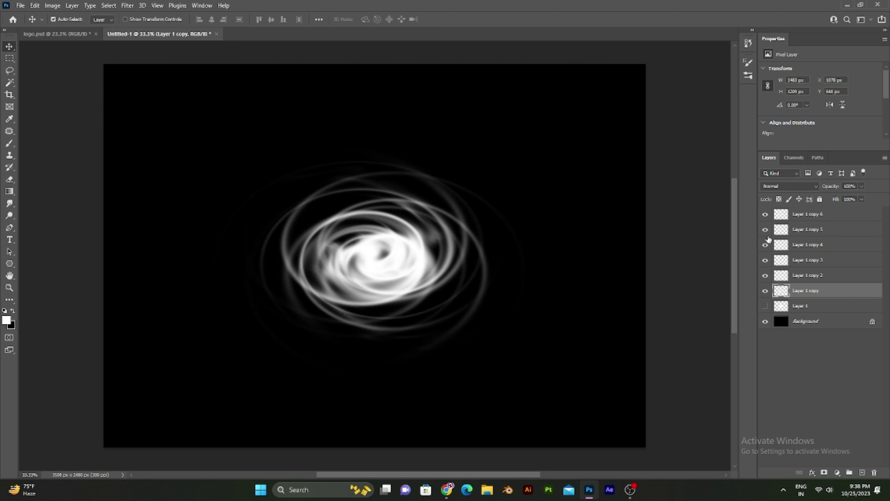
left_click(766, 306)
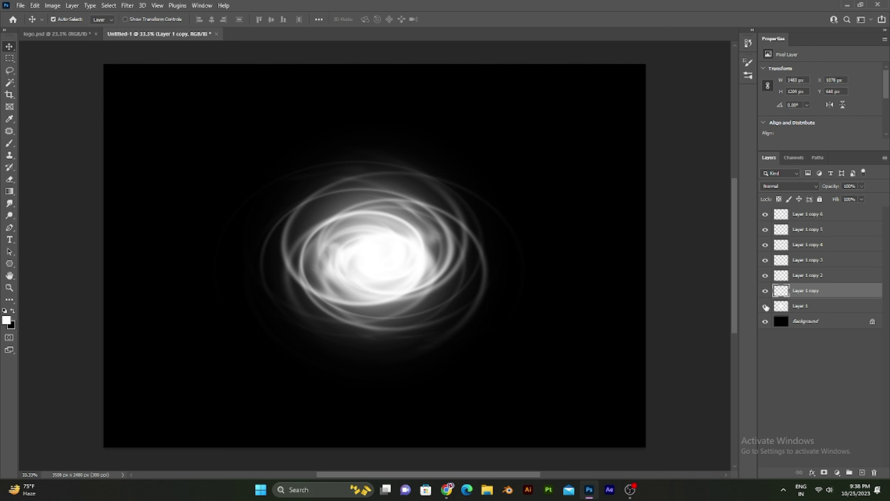
left_click(826, 219, "shift")
key("ctrl+g")
Step: Duplicate the group, rotate the copy about 49.5° diagonally, nudge it up, and add a layer mask
key("ctrl+j")
key("ctrl+t")
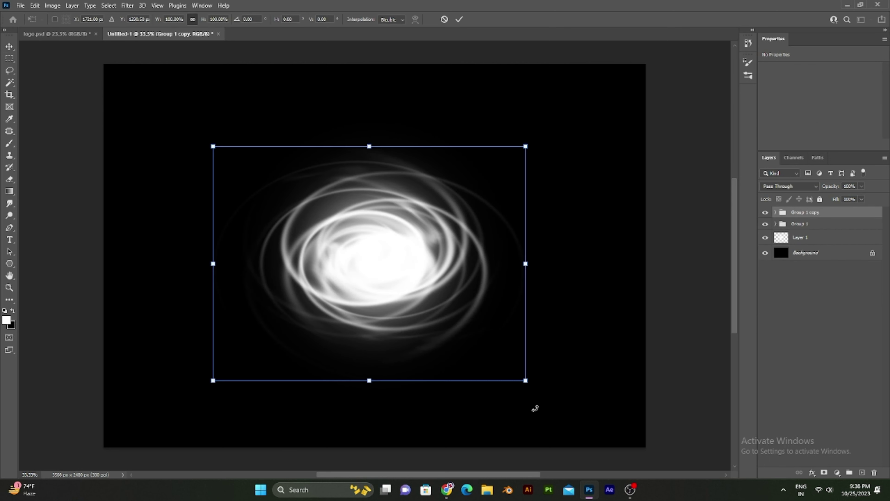
left_click_drag(535, 407, 260, 395)
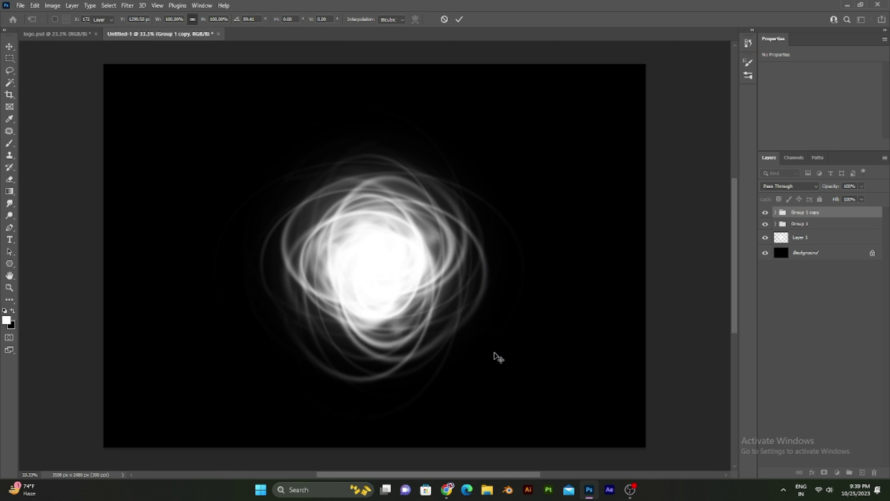
left_click_drag(511, 433, 620, 368)
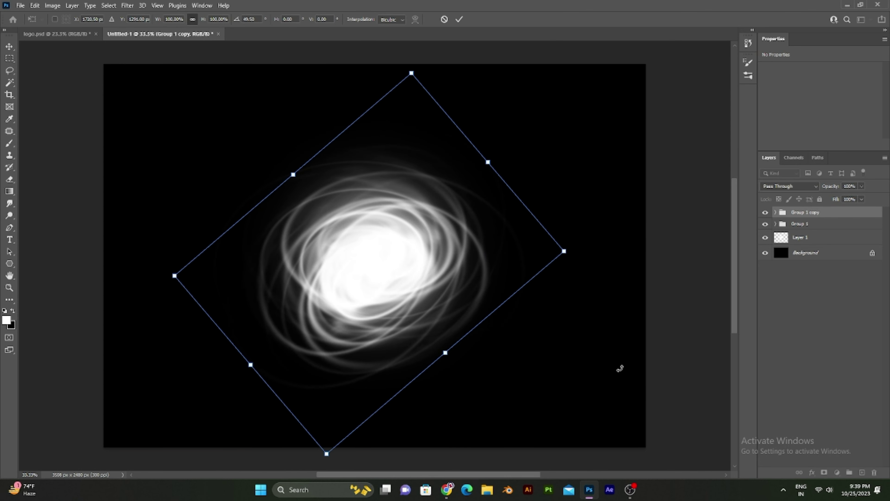
key("Return")
key("ctrl+t")
left_click_drag(394, 273, 394, 262)
key("Return")
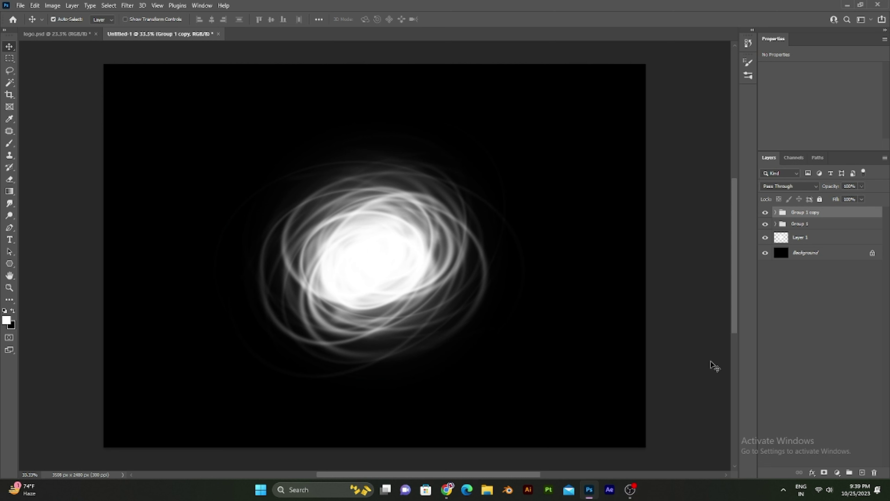
left_click(824, 473)
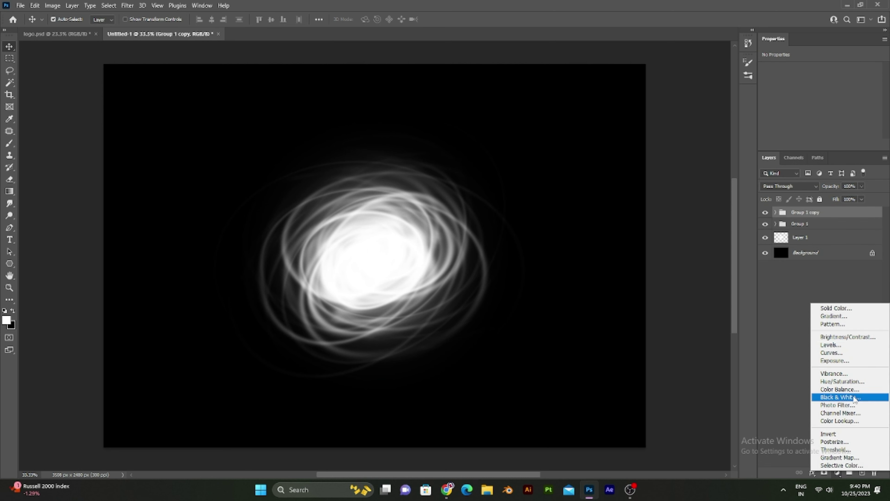
Step: Add a colorized Hue/Saturation layer with Hue 324 and Saturation 60 to tint the swirl magenta
left_click(850, 382)
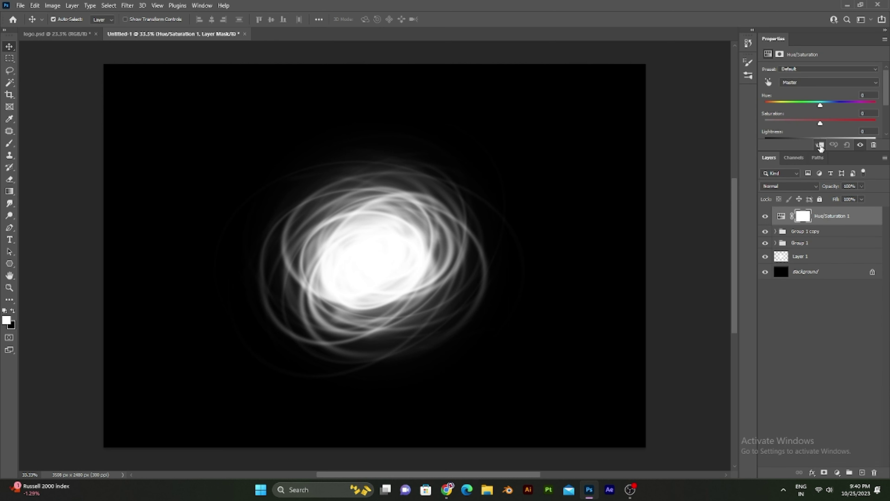
left_click_drag(774, 39, 630, 112)
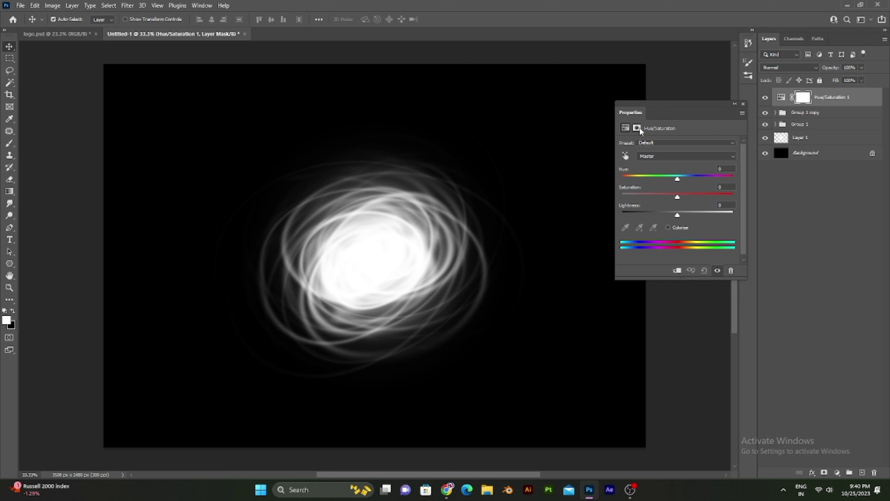
left_click(669, 228)
mouse_move(622, 179)
left_mouse_down()
mouse_move(721, 181)
mouse_move(621, 178)
mouse_move(689, 197)
mouse_move(662, 214)
mouse_move(687, 215)
mouse_move(677, 215)
left_mouse_up()
left_click(655, 178)
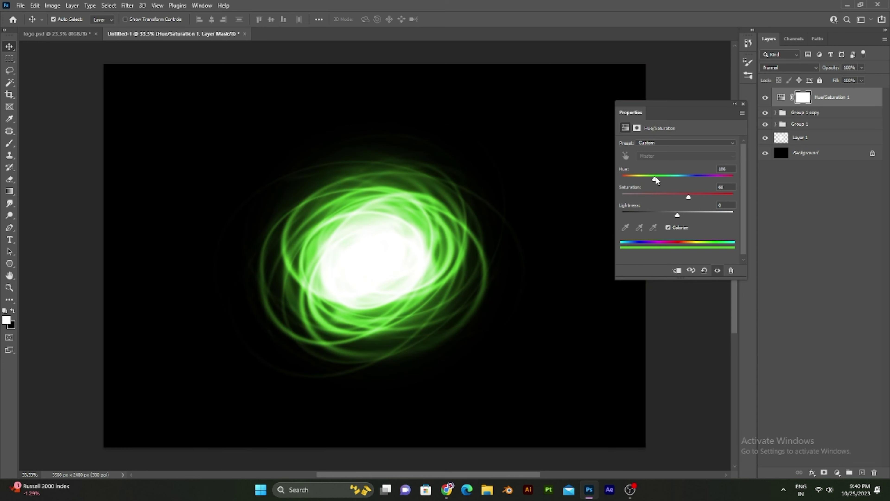
mouse_move(678, 176)
left_mouse_down()
mouse_move(696, 182)
mouse_move(665, 184)
mouse_move(719, 179)
left_mouse_up()
left_click(734, 104)
left_click(649, 105)
Step: Select the layers from the adjustment down to Group 1, then cancel the Free Transform
scroll(305, 256, "down", 1)
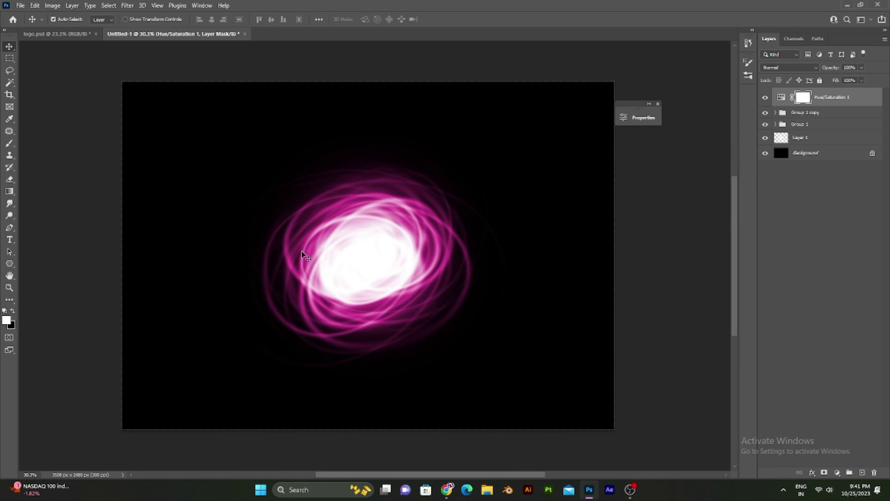
scroll(392, 310, "down", 1)
scroll(354, 243, "up", 1)
scroll(459, 308, "down", 1)
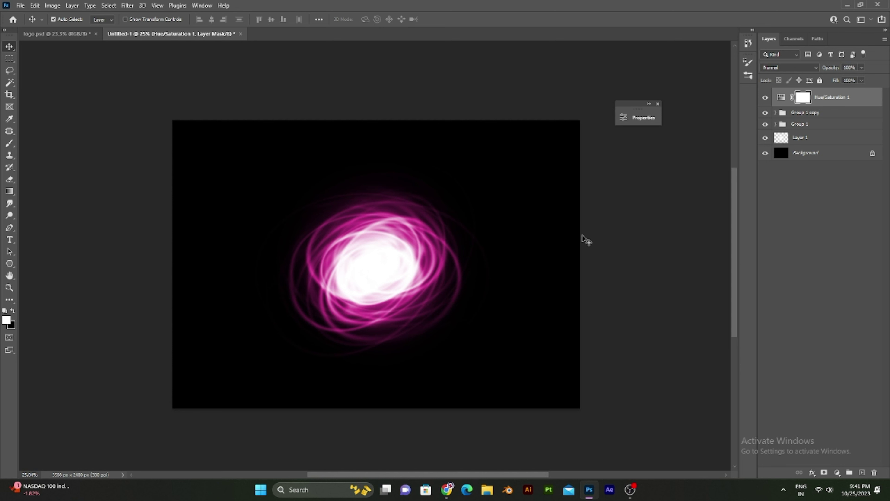
left_click(817, 123, "shift")
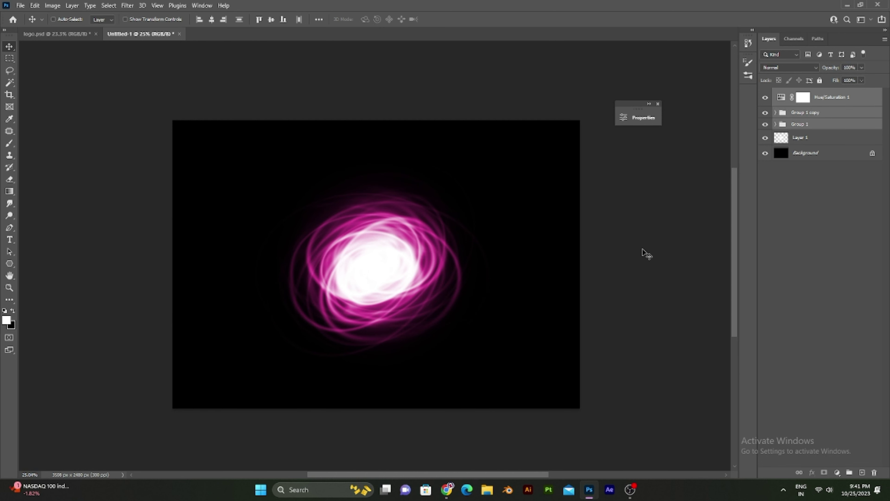
key("ctrl+t")
key("Return")
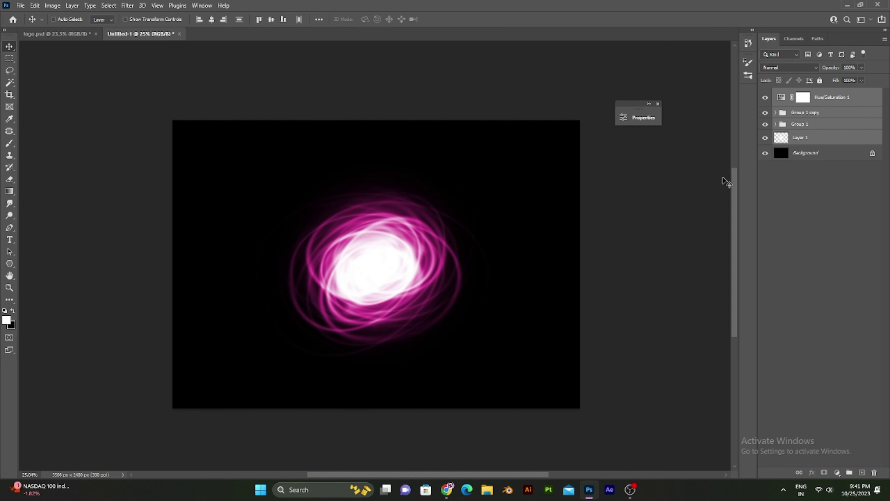
Step: Scale down and rotate the Layer 1 streaks upright, then add Layer 2 above the Background
key("ctrl+t")
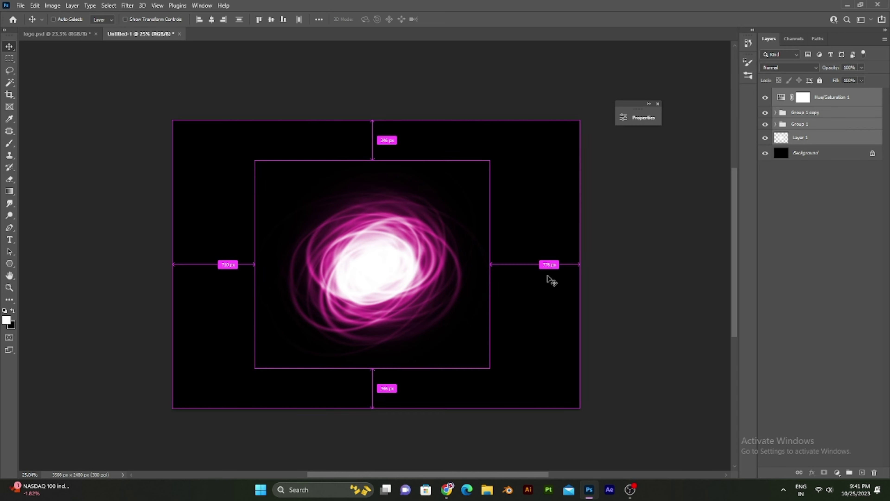
mouse_move(493, 378)
left_mouse_down()
mouse_move(359, 213)
mouse_move(467, 306)
left_mouse_up()
key("Return")
scroll(379, 334, "up", 1)
key("ctrl+alt+shift+e")
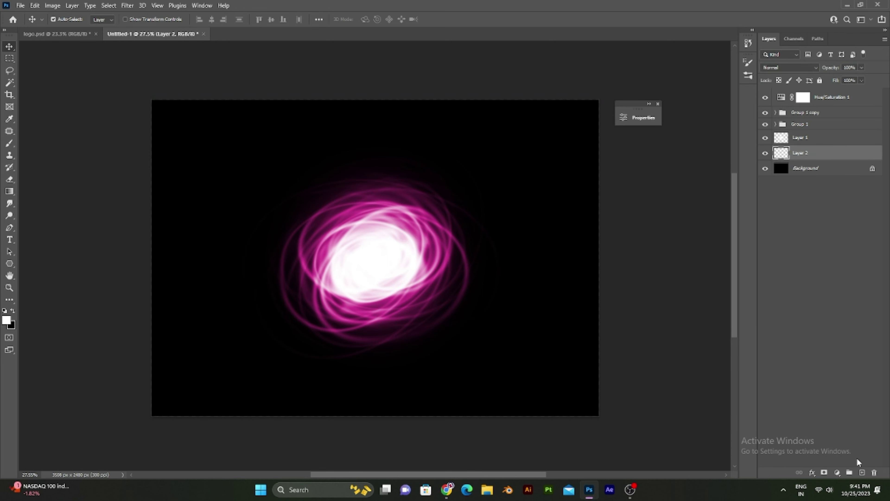
Step: Sample the pink of the glowing streaks as the foreground colour with the Eyedropper
key("i")
left_click(441, 262)
left_click(418, 290)
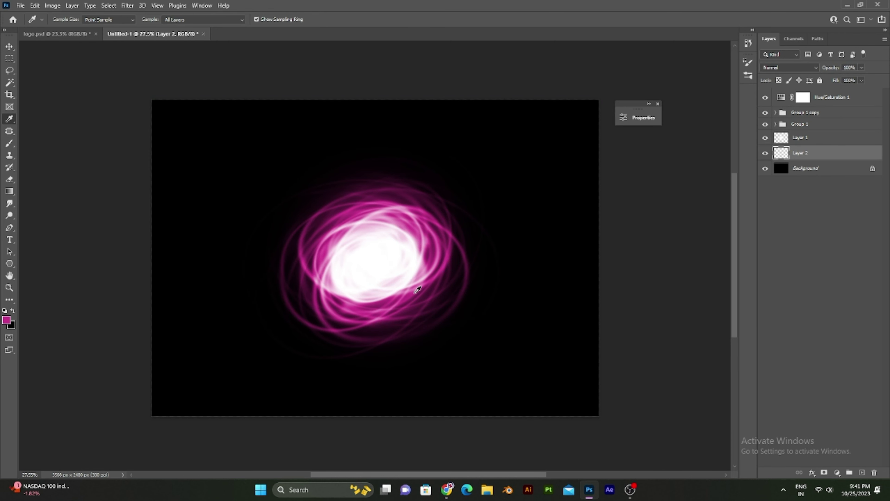
left_click_drag(418, 290, 364, 259)
left_click(6, 320)
left_click(735, 155)
Step: Paint a soft pink glow around the orb's centre with a 30% opacity brush
key("b")
left_click(375, 263)
key("ctrl+z")
key("3")
left_click(361, 264)
key("v")
scroll(461, 264, "down", 2)
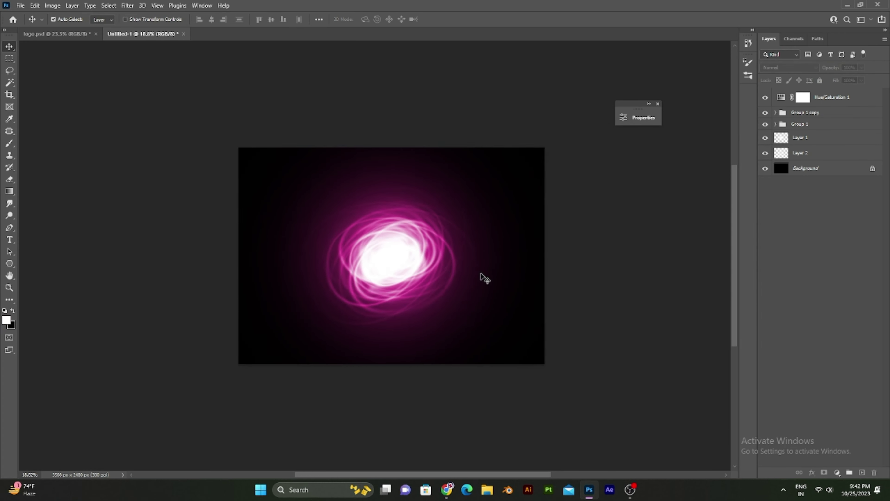
scroll(413, 252, "up", 3)
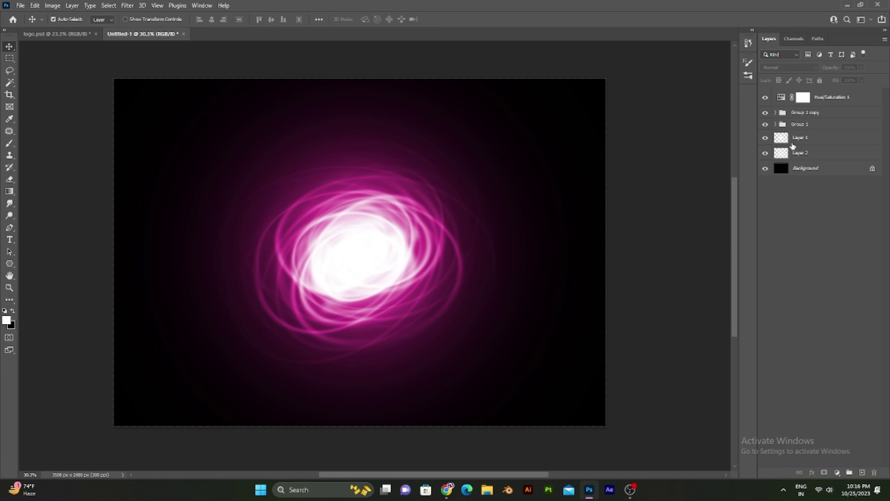
Step: Squeeze all layers from Hue/Saturation 1 to Layer 2 narrower, then undo the resize
left_click(806, 152)
left_click(835, 97, "shift")
key("ctrl+t")
left_click_drag(606, 253, 580, 253)
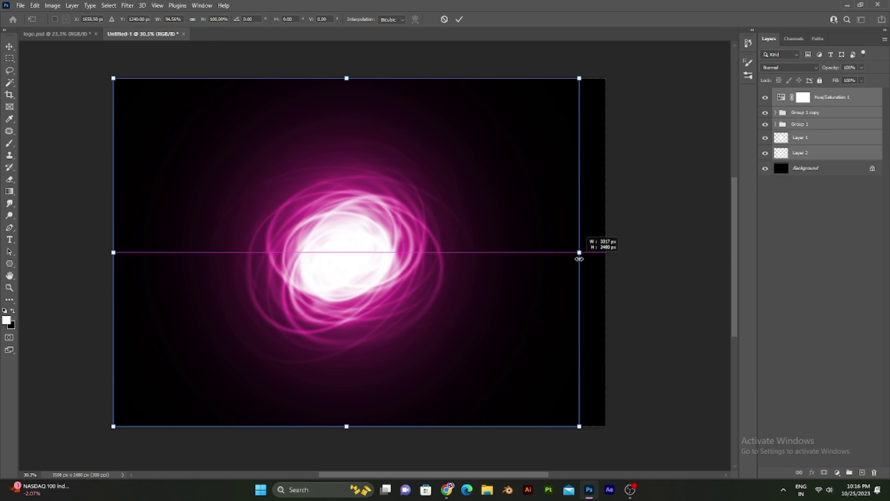
left_click_drag(399, 287, 412, 287)
left_click_drag(126, 252, 171, 248)
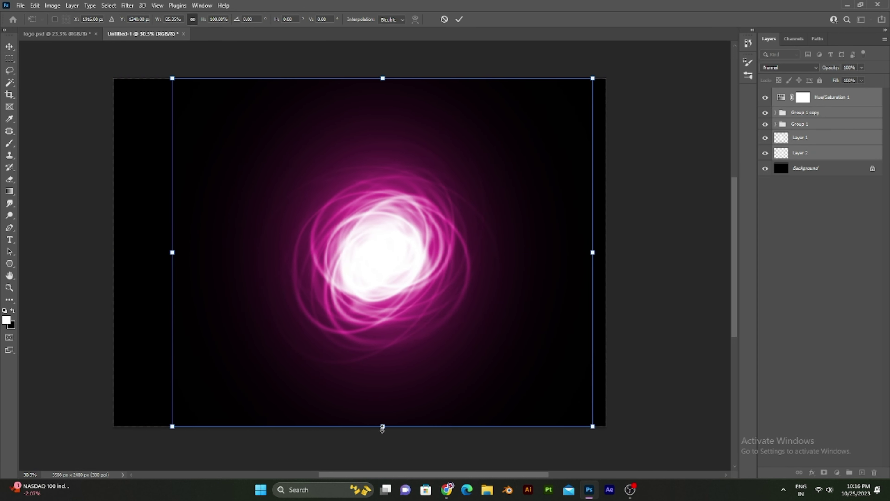
left_click_drag(381, 425, 382, 406)
left_click_drag(593, 242, 578, 241)
left_click_drag(413, 277, 403, 277)
key("Return")
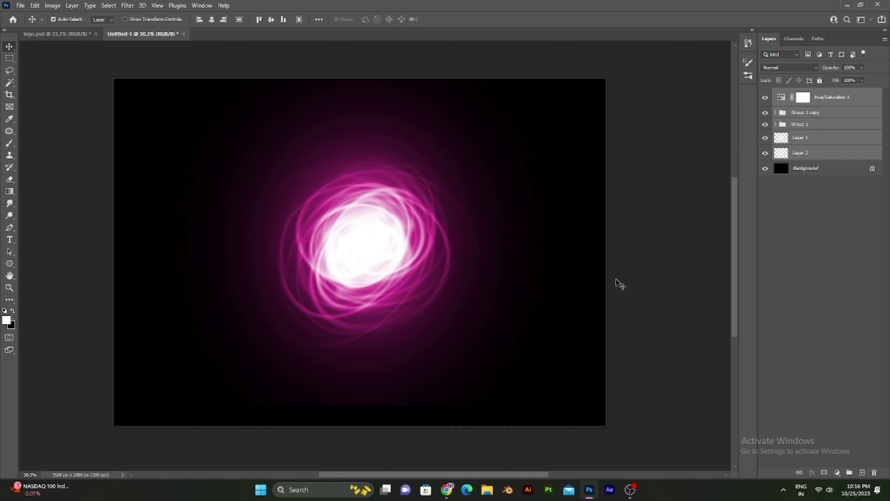
key("ctrl+z")
key("ctrl+z")
Step: Distort Layer 1 by pulling its right edge and bottom-left corner inward
key("ctrl+t")
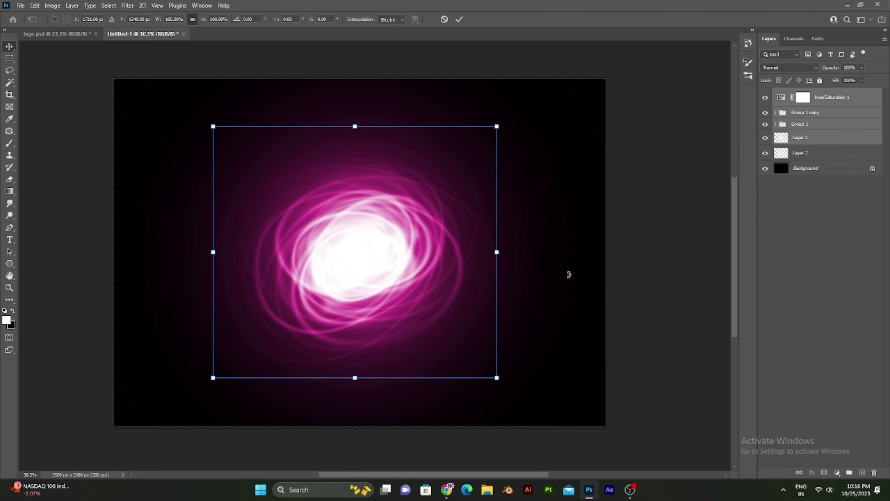
left_click_drag(495, 251, 472, 252)
left_click_drag(210, 376, 222, 370)
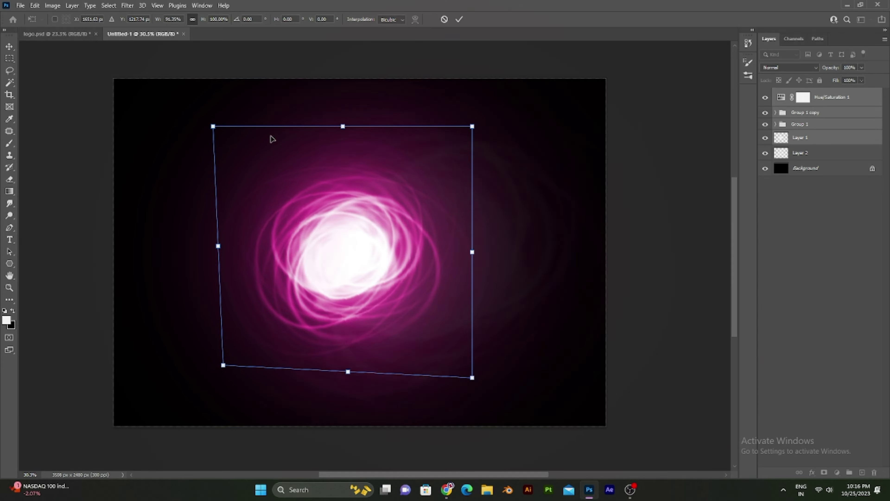